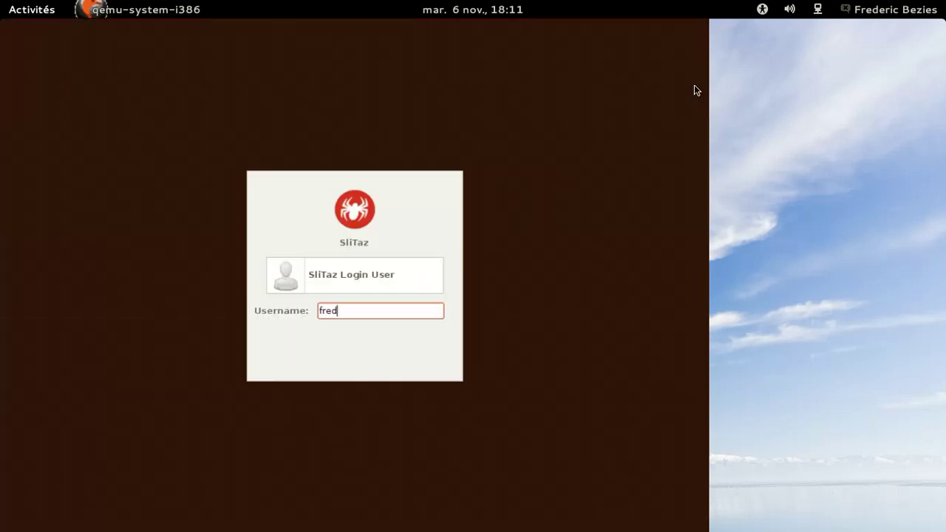
Confirm the username at the SliTaz login prompt to continue to the password
{"action": "key", "text": "Return"}
{"action": "key", "text": "Return"}
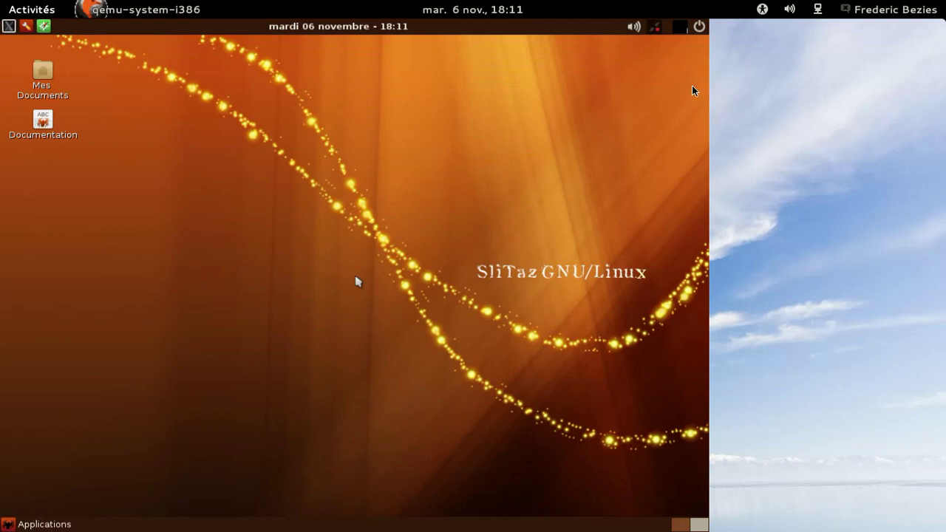
View the eth0 network connection details, then close the connection properties
{"action": "left_click", "coordinate": [654, 28]}
{"action": "left_click", "coordinate": [408, 259]}
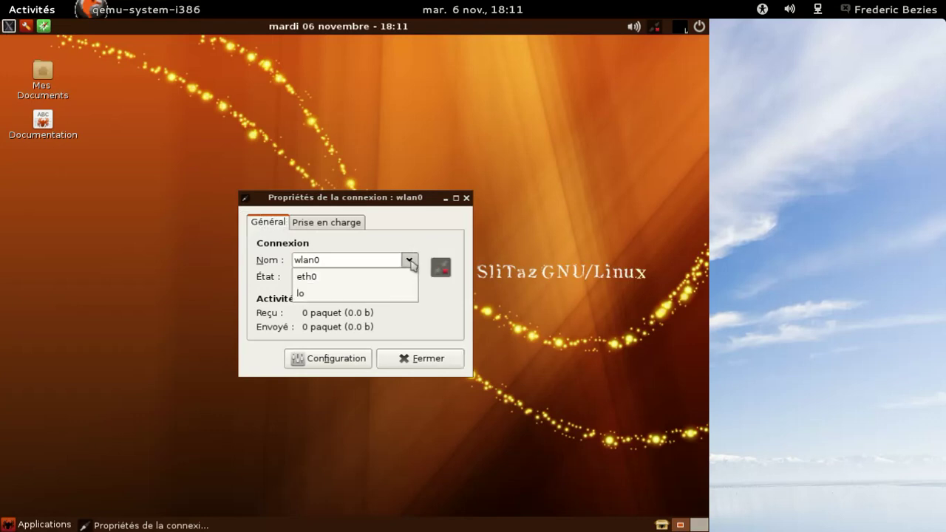
{"action": "left_click", "coordinate": [382, 273]}
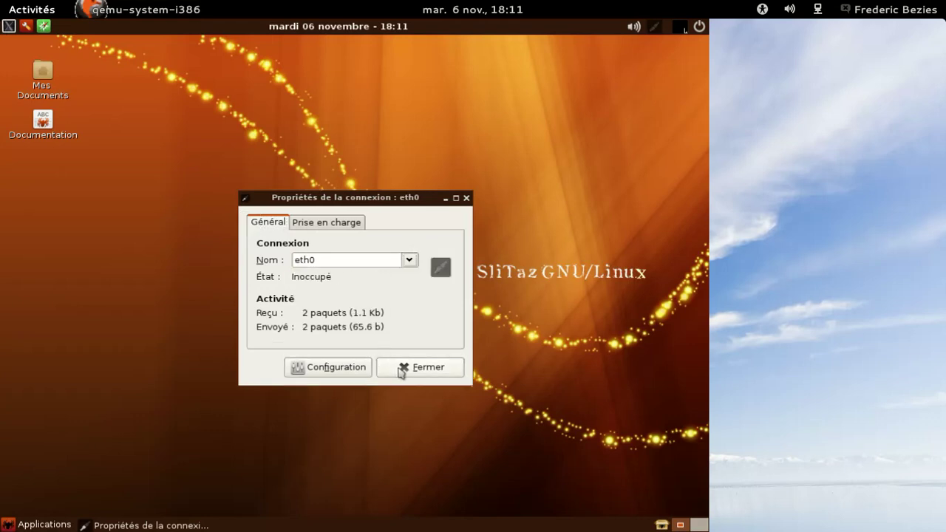
{"action": "left_click", "coordinate": [401, 371]}
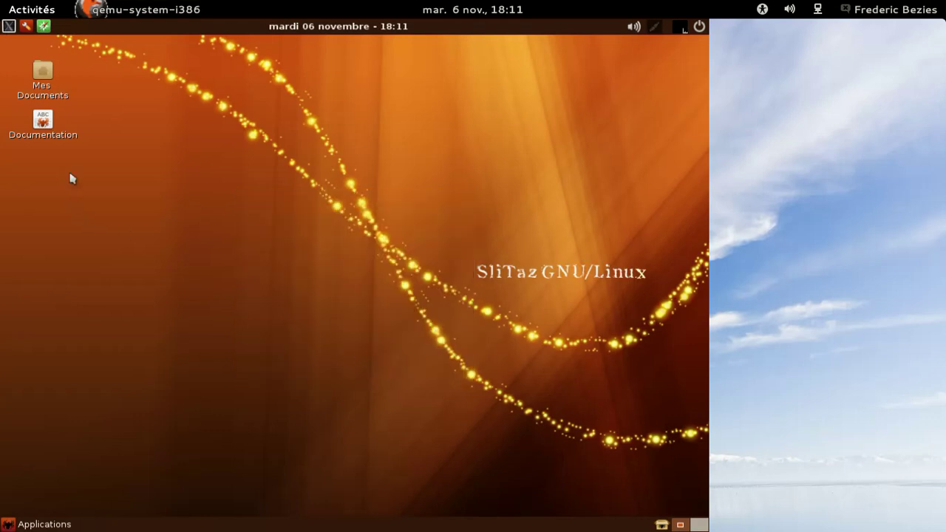
Open the SliTaz Documentation shortcut, close it, and bring up the Applications menu
{"action": "left_click", "coordinate": [44, 123]}
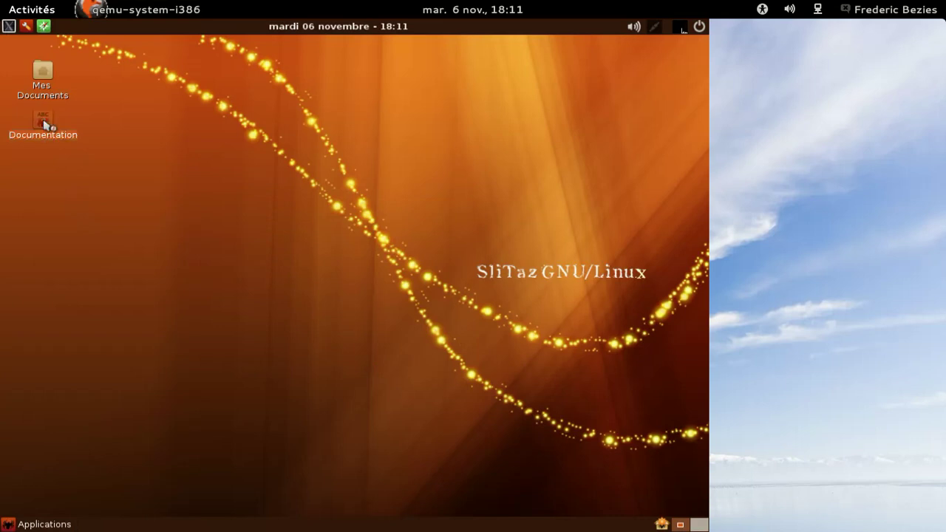
{"action": "double_click", "coordinate": [43, 124]}
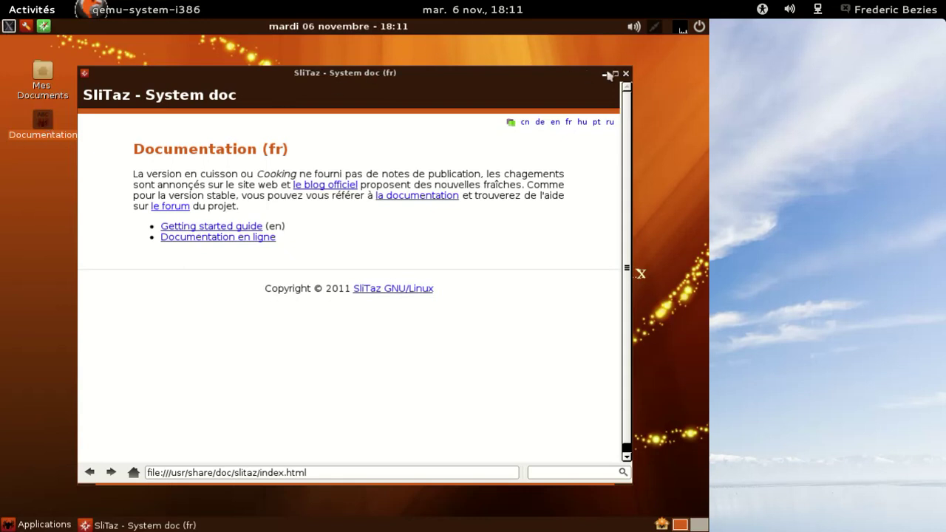
{"action": "left_click", "coordinate": [626, 74]}
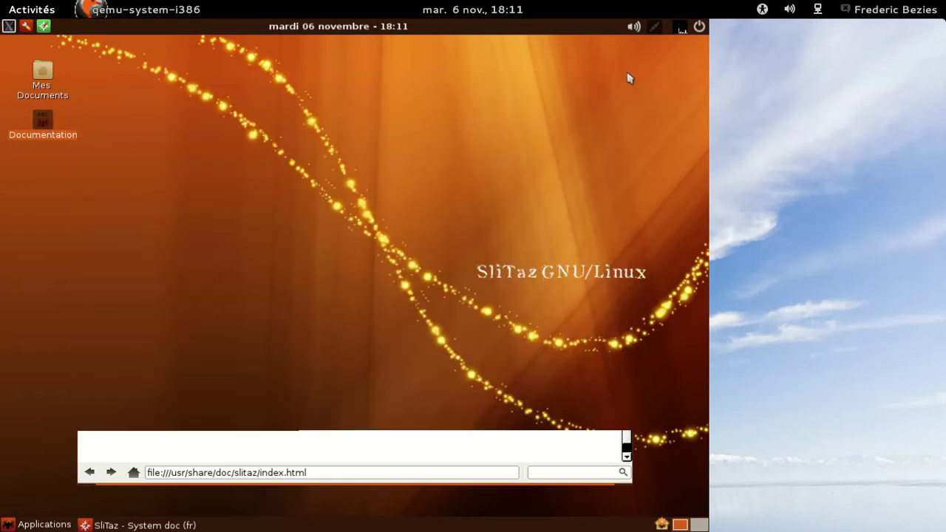
{"action": "left_click", "coordinate": [37, 526]}
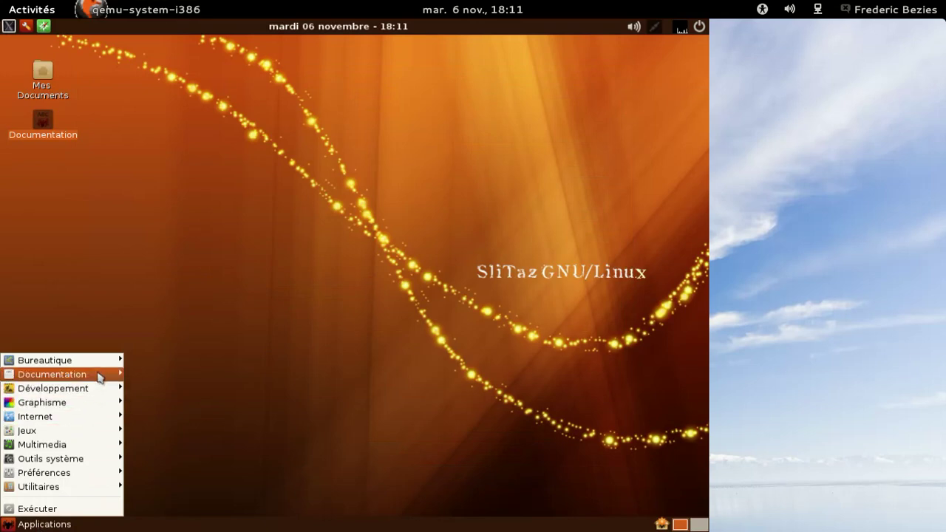
Launch LibreOffice Writer from Bureautique and Alsaplayer from Multimedia
{"action": "mouse_move", "coordinate": [97, 362]}
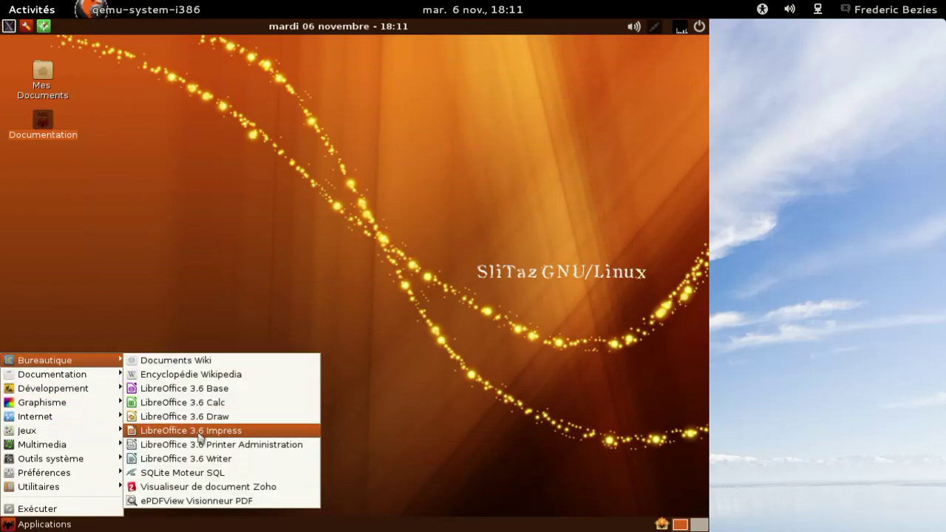
{"action": "left_click", "coordinate": [210, 459]}
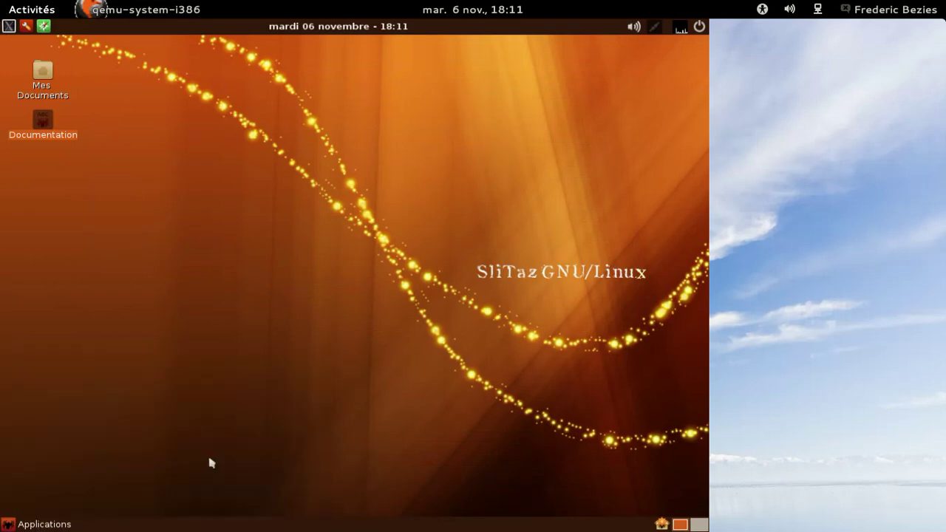
{"action": "left_click", "coordinate": [12, 524]}
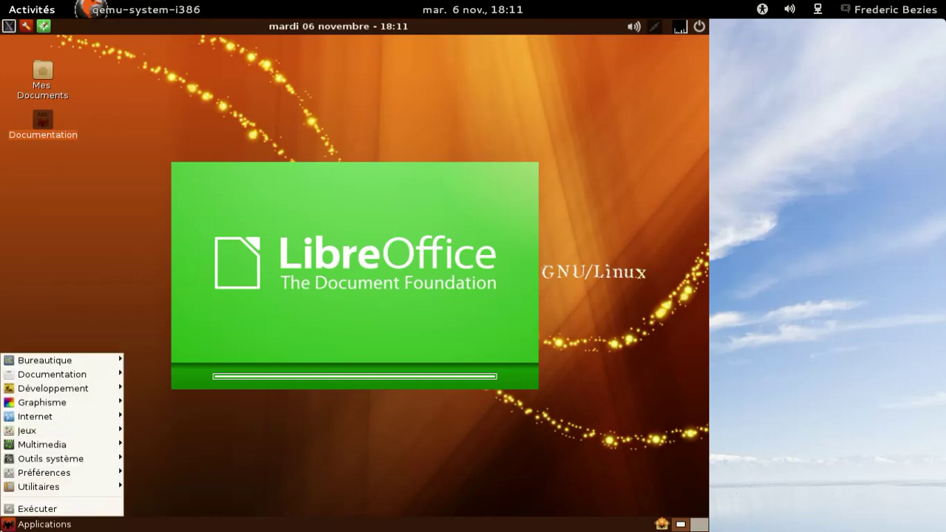
{"action": "mouse_move", "coordinate": [48, 446]}
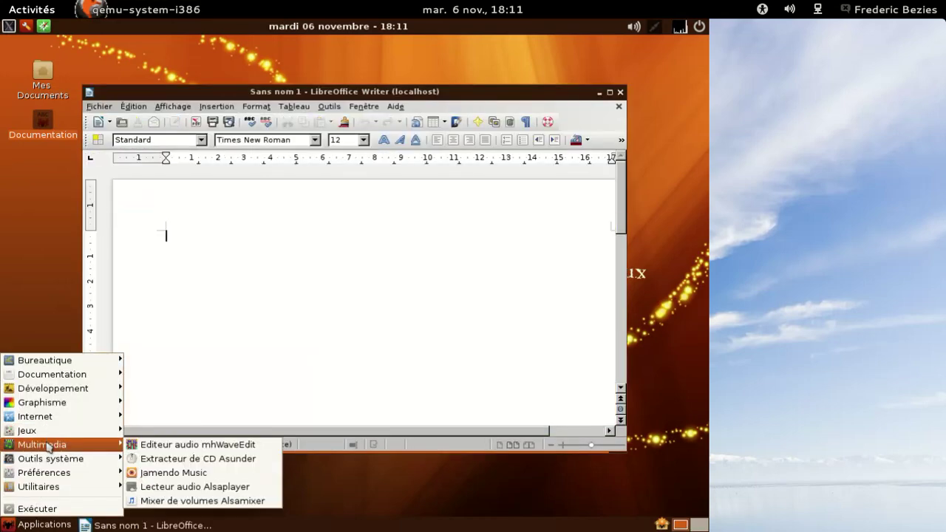
{"action": "left_click", "coordinate": [185, 486]}
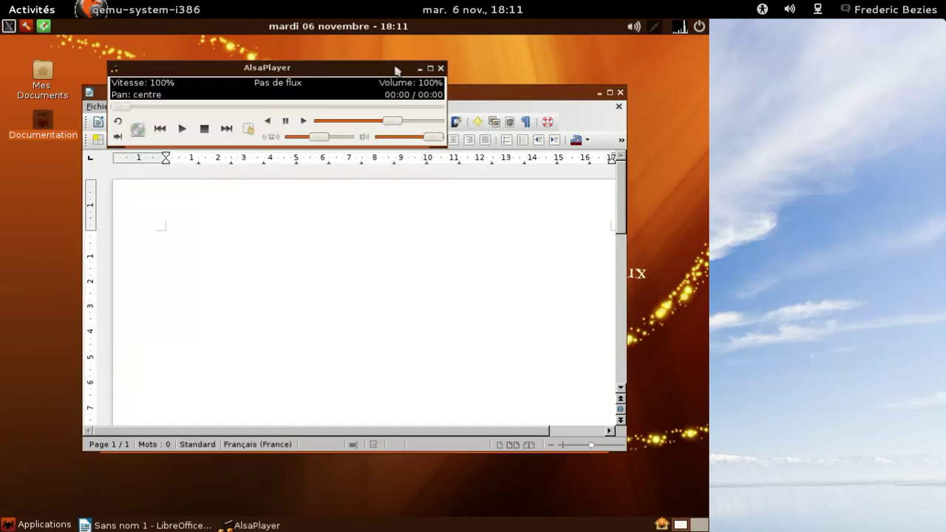
Confirm LibreOffice version 3.6.3.2 in About, then close Writer and AlsaPlayer
{"action": "left_click", "coordinate": [483, 94]}
{"action": "left_click_drag", "start_coordinate": [484, 98], "coordinate": [483, 111]}
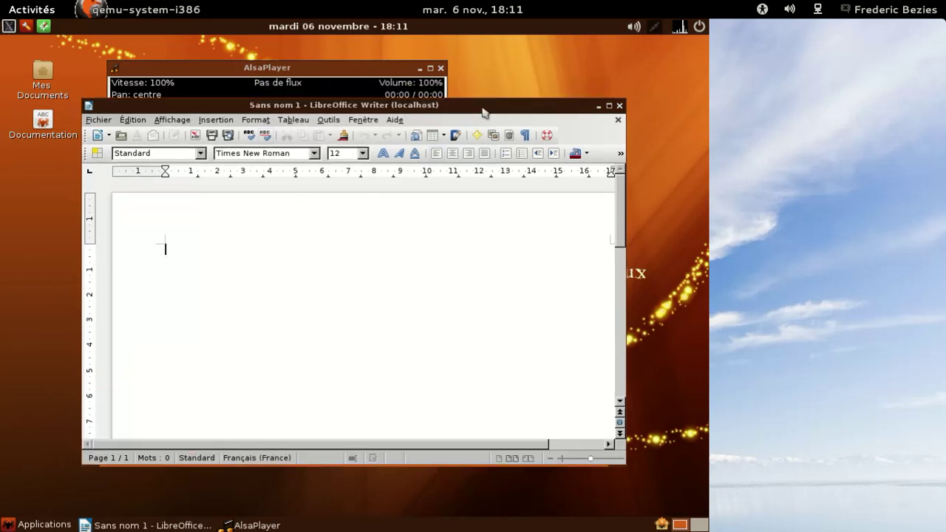
{"action": "left_click", "coordinate": [399, 120]}
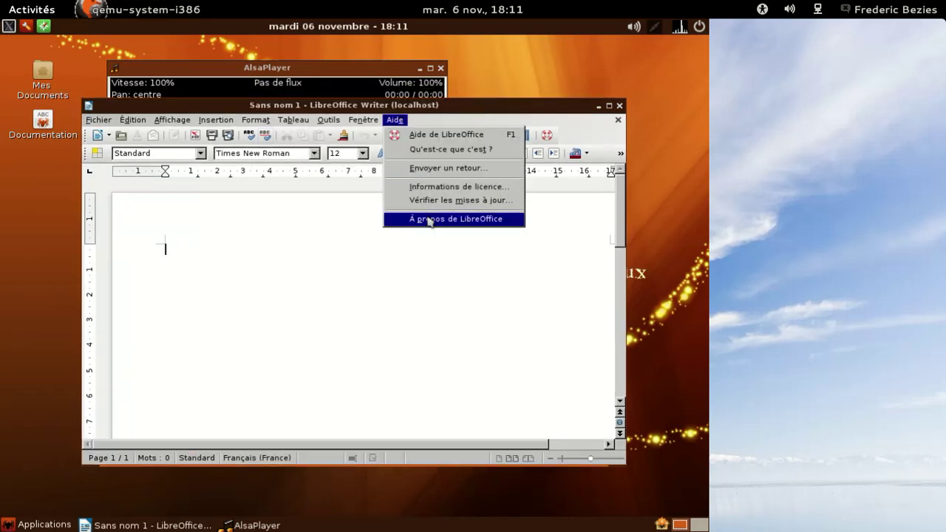
{"action": "left_click", "coordinate": [428, 219]}
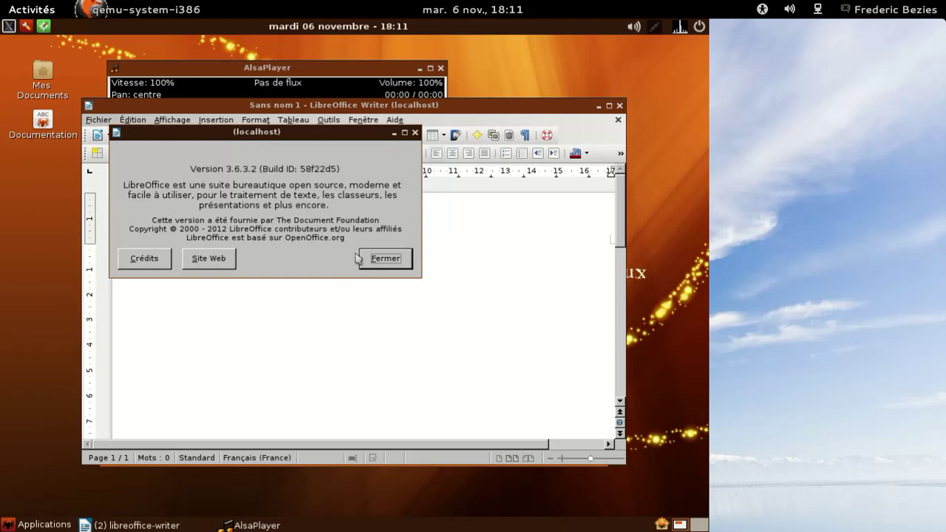
{"action": "left_click", "coordinate": [380, 260]}
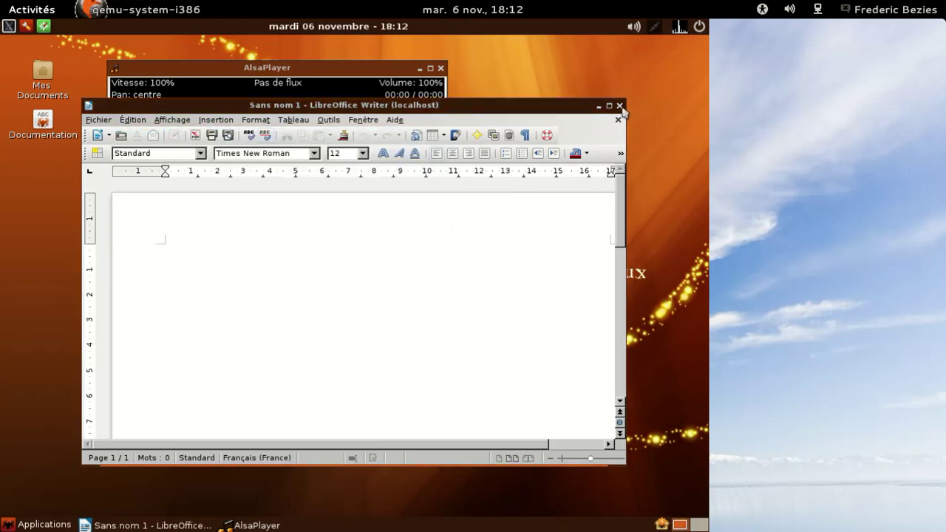
{"action": "left_click", "coordinate": [621, 105]}
{"action": "left_click", "coordinate": [441, 68]}
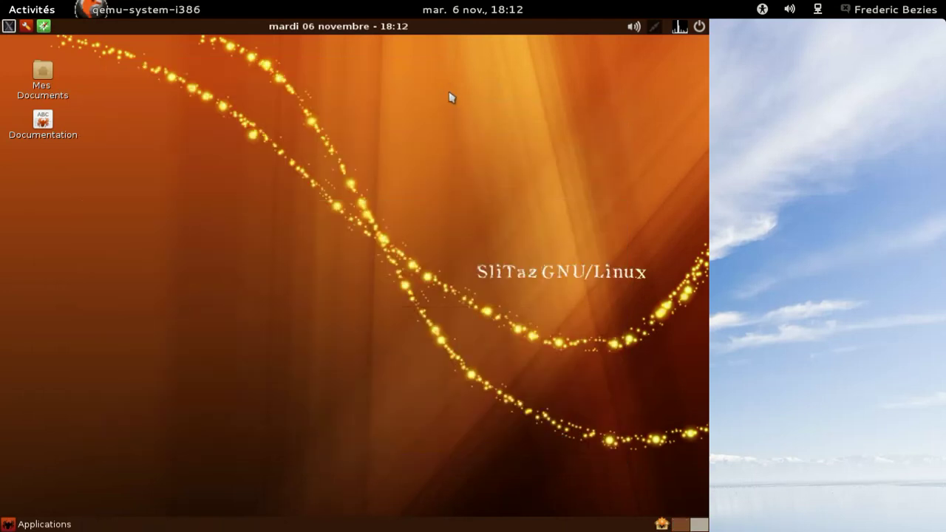
Open TazPanel and log in with the root username and password
{"action": "left_click", "coordinate": [662, 525]}
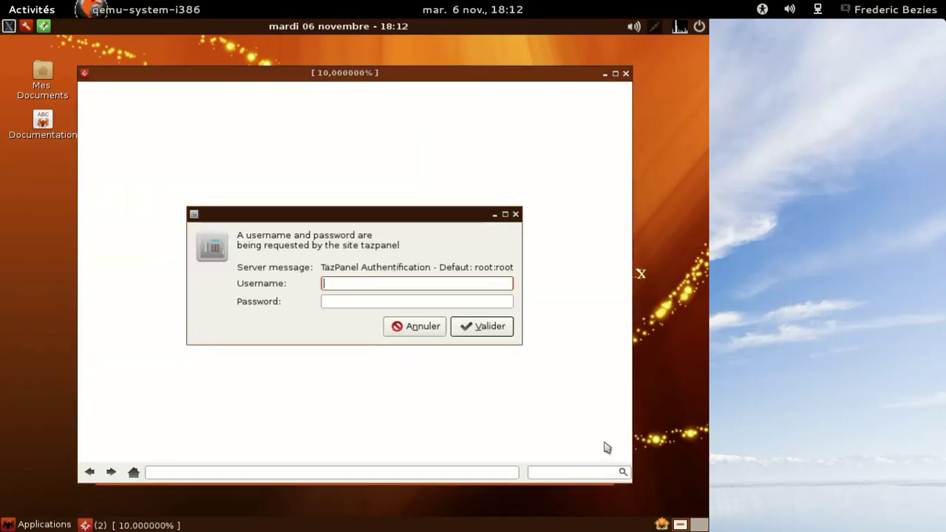
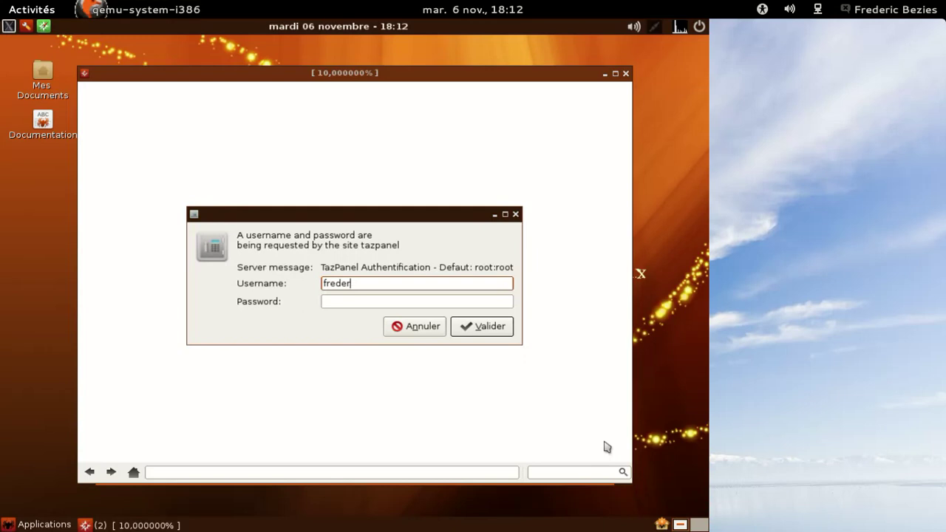
{"action": "key", "text": "Tab"}
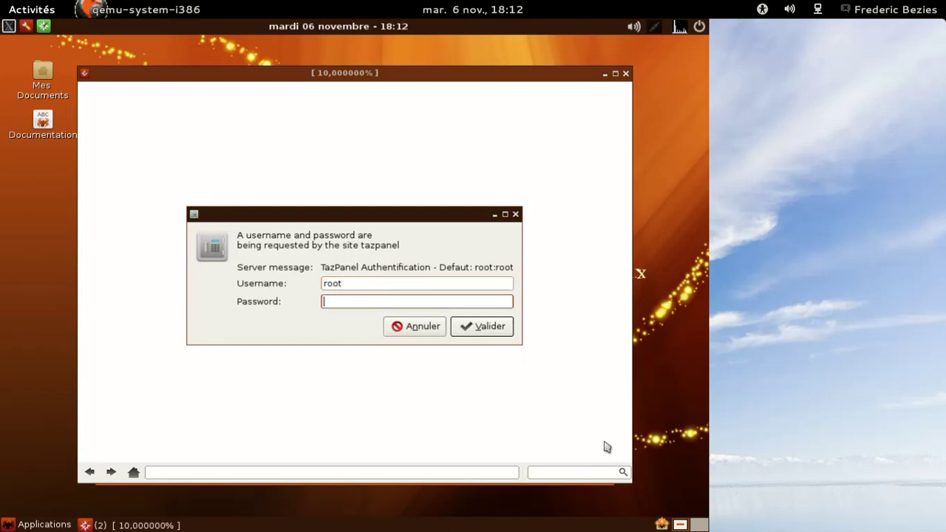
{"action": "key", "text": "Return"}
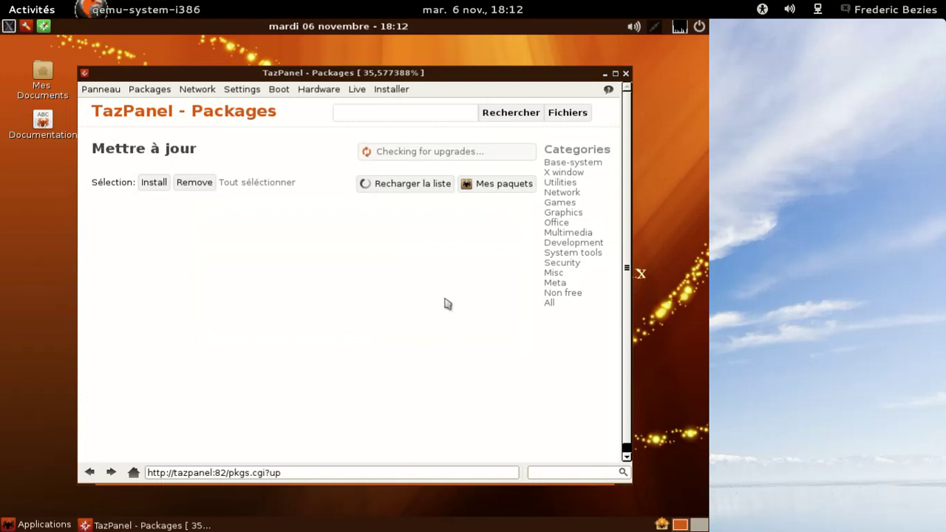
Install the gimp package from the Graphics category
{"action": "left_click", "coordinate": [564, 212]}
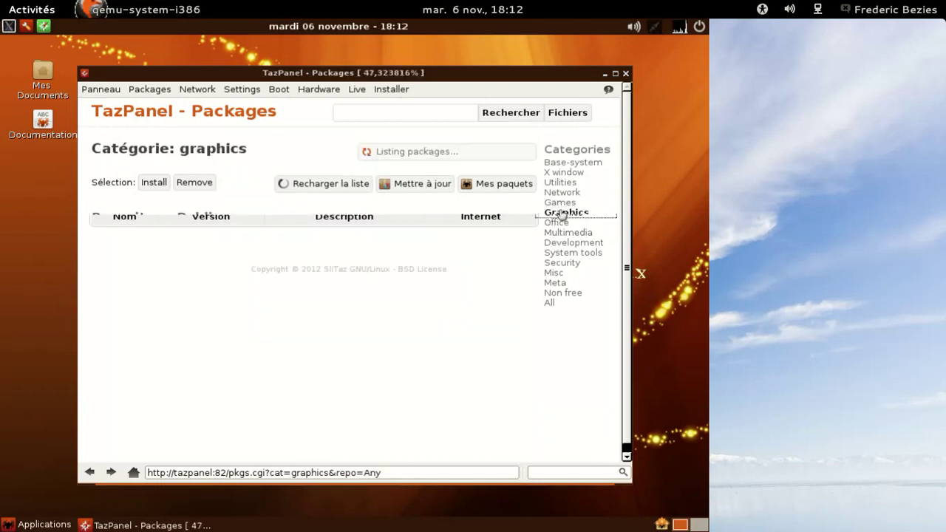
{"action": "scroll", "coordinate": [467, 247], "scroll_direction": "down", "scroll_amount": 5}
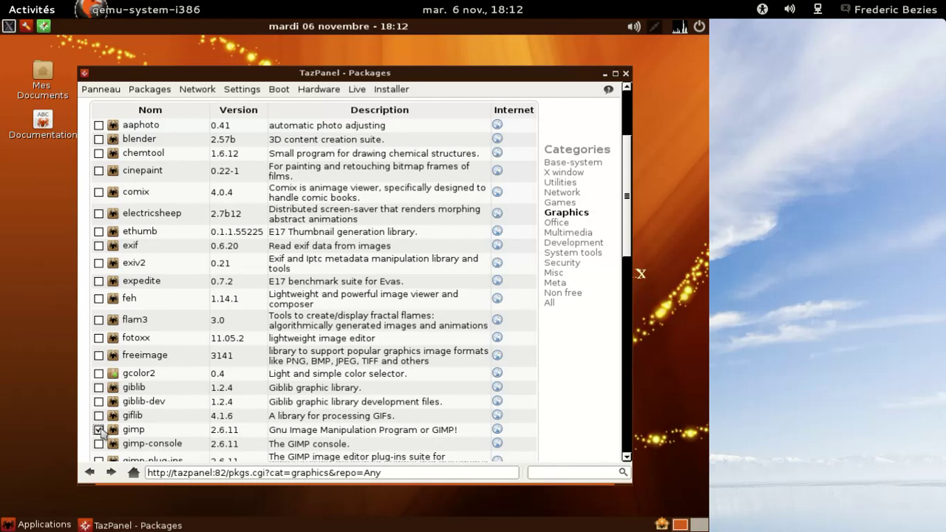
{"action": "left_click_drag", "start_coordinate": [627, 232], "coordinate": [625, 267]}
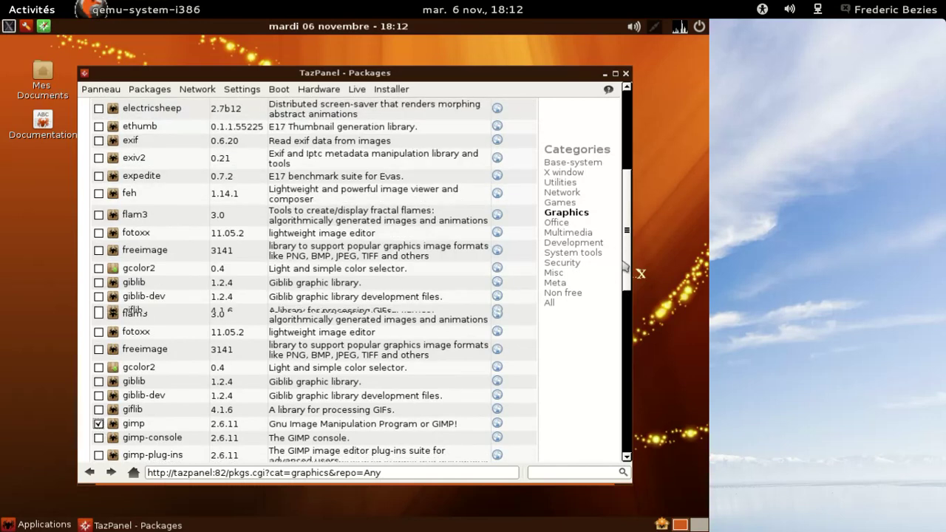
{"action": "scroll", "coordinate": [411, 203], "scroll_direction": "up", "scroll_amount": 9}
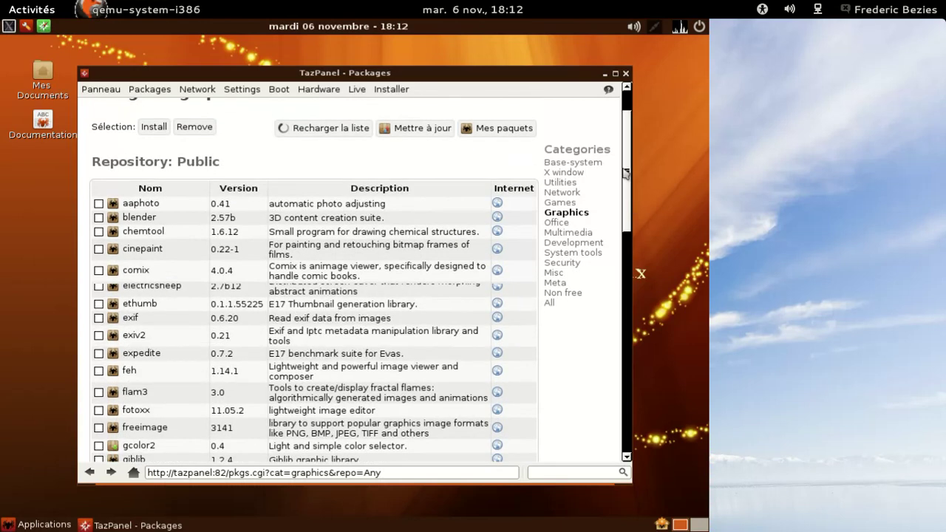
{"action": "left_click", "coordinate": [147, 186]}
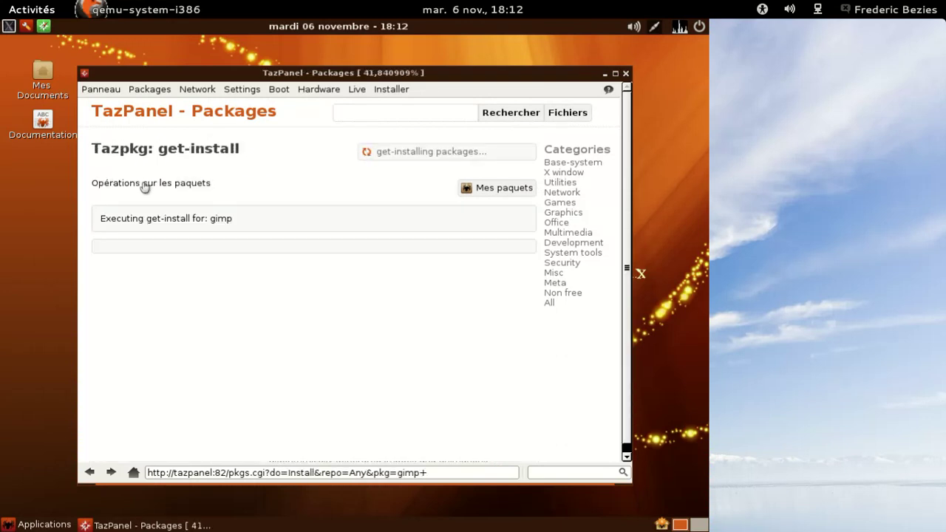
Browse TazPanel's Packages, Settings, Hardware and Live menus, then bring up Applications
{"action": "left_click", "coordinate": [148, 90]}
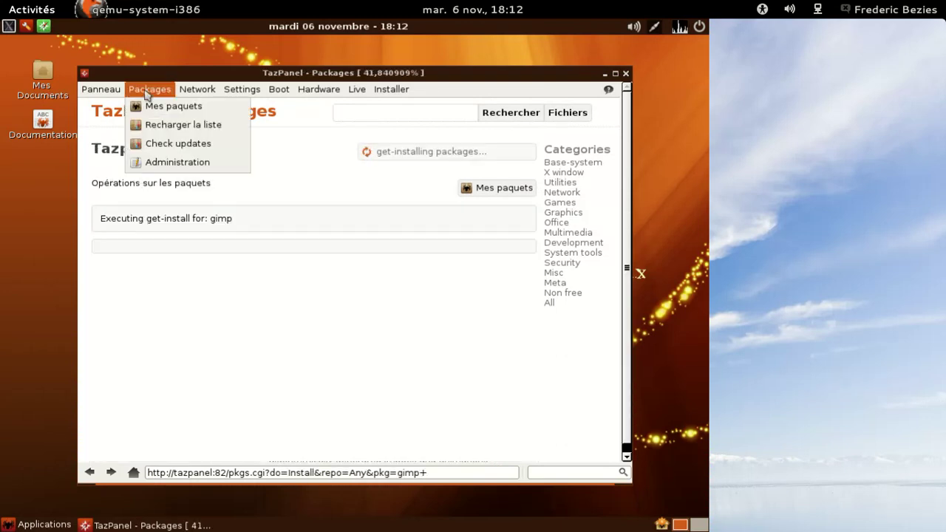
{"action": "mouse_move", "coordinate": [239, 89]}
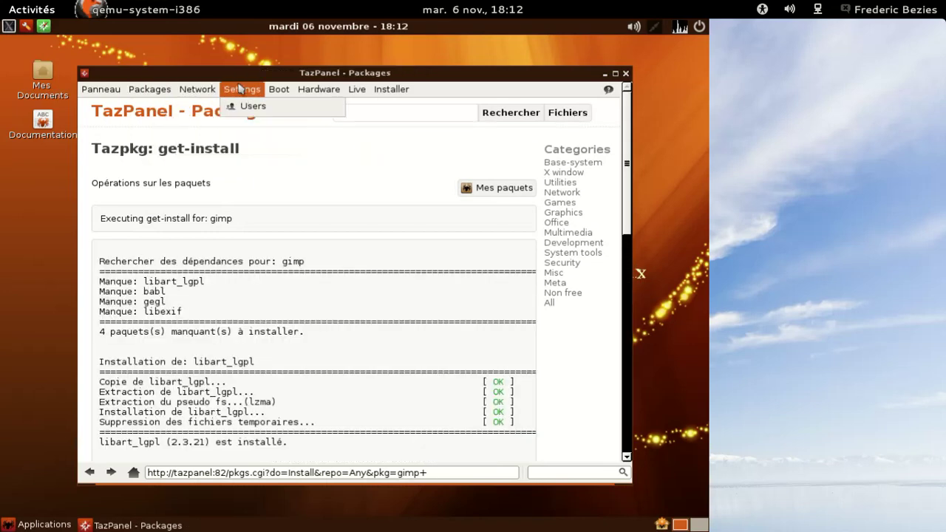
{"action": "mouse_move", "coordinate": [282, 89]}
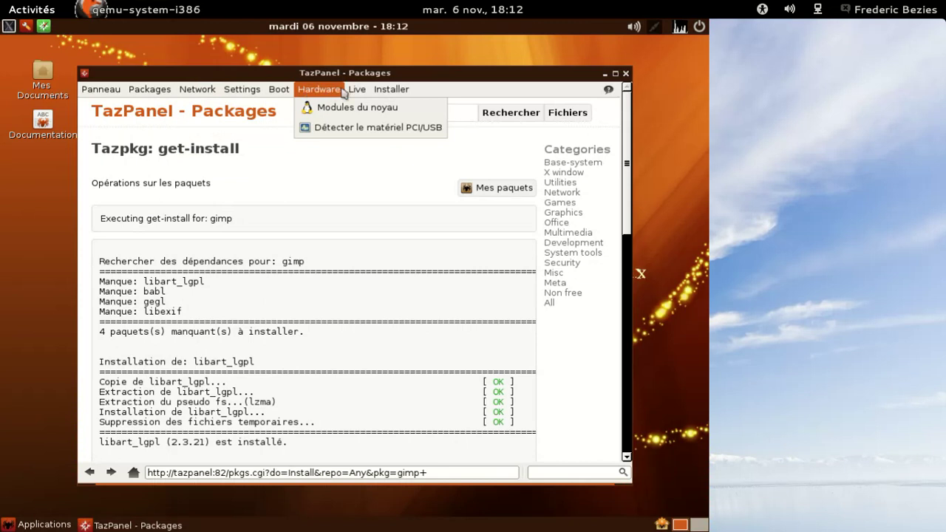
{"action": "mouse_move", "coordinate": [356, 94]}
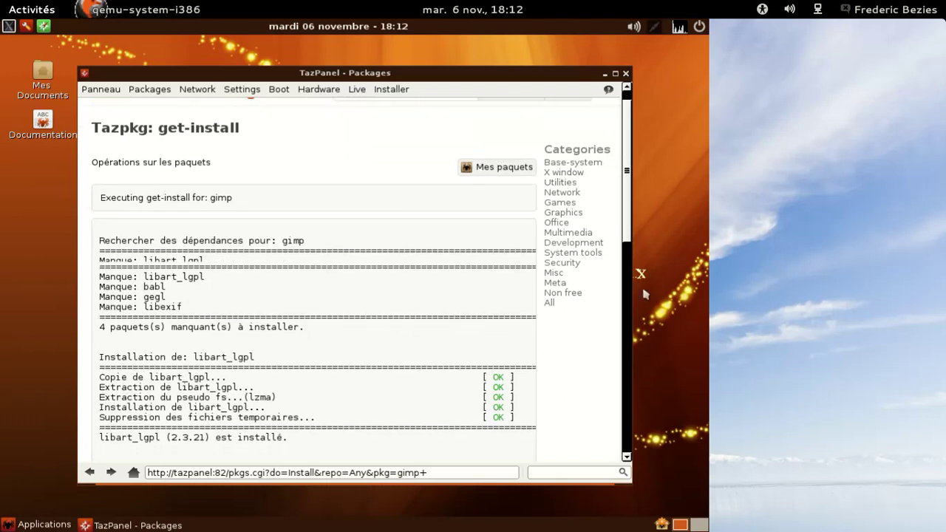
{"action": "left_click_drag", "start_coordinate": [628, 167], "coordinate": [650, 459]}
{"action": "left_click_drag", "start_coordinate": [654, 370], "coordinate": [651, 169]}
{"action": "left_click", "coordinate": [37, 526]}
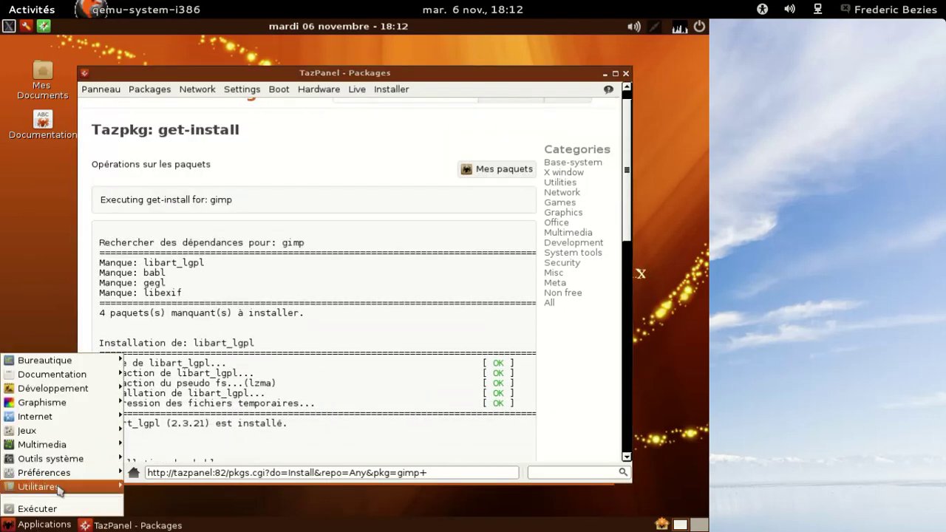
{"action": "mouse_move", "coordinate": [93, 405]}
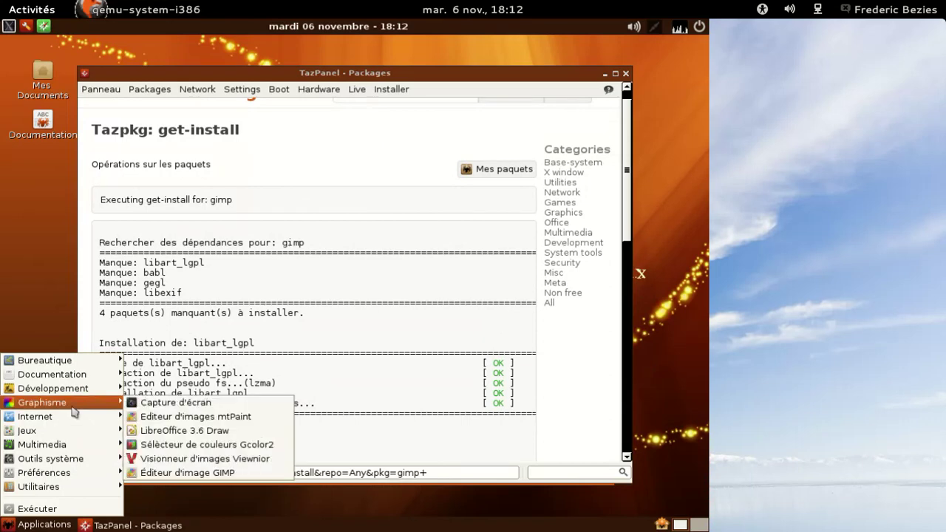
{"action": "left_click", "coordinate": [233, 472]}
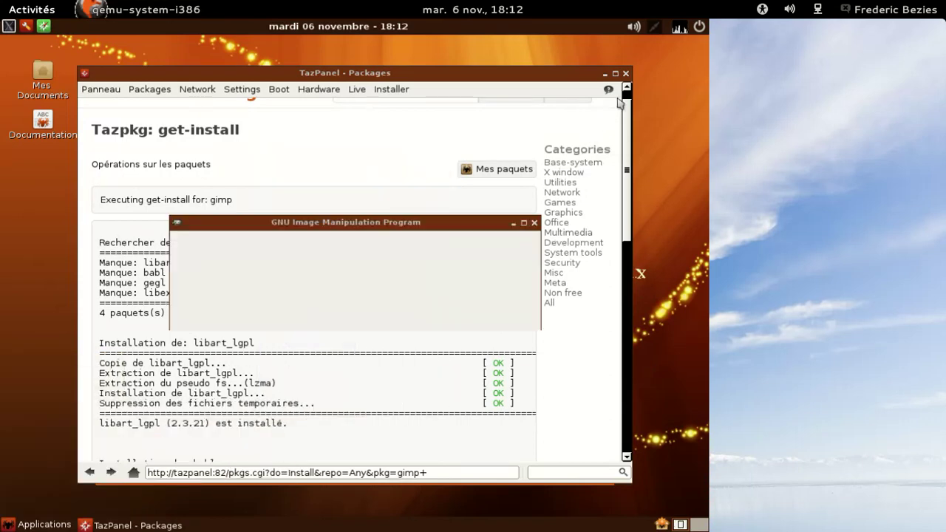
{"action": "left_click", "coordinate": [525, 238]}
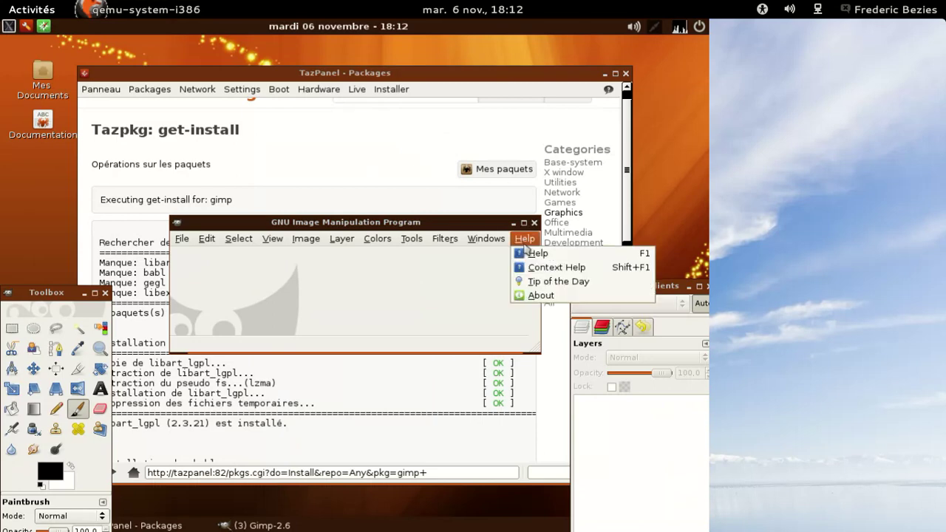
{"action": "left_click", "coordinate": [540, 295]}
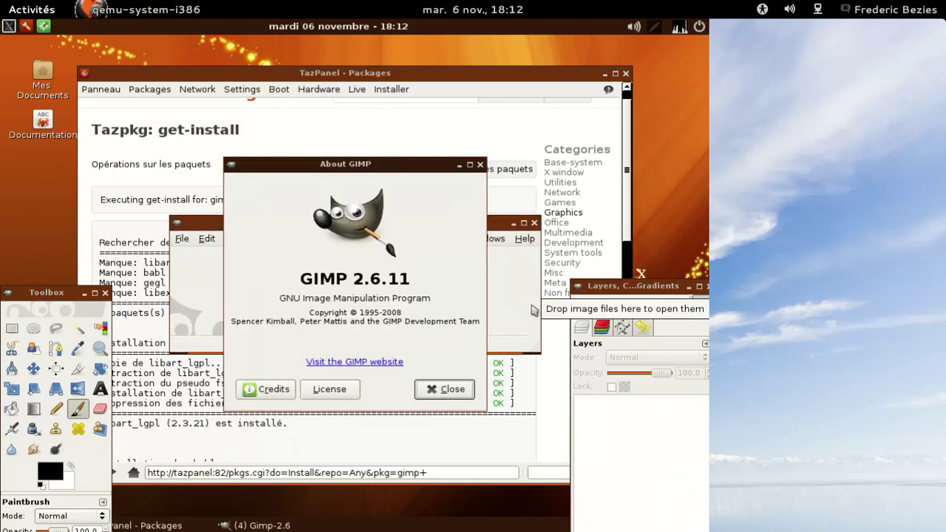
{"action": "left_click", "coordinate": [446, 389]}
{"action": "left_click", "coordinate": [535, 223]}
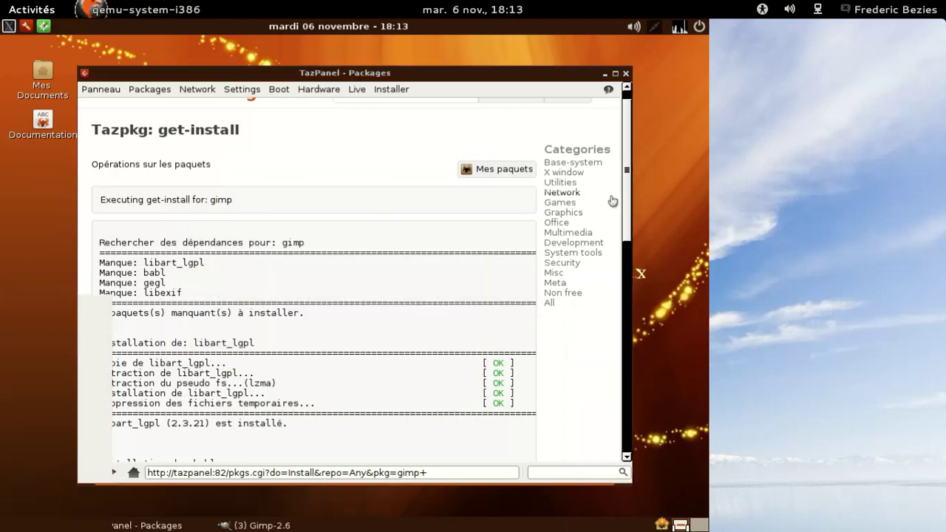
Browse the Graphics and Non free package categories
{"action": "left_click", "coordinate": [566, 214]}
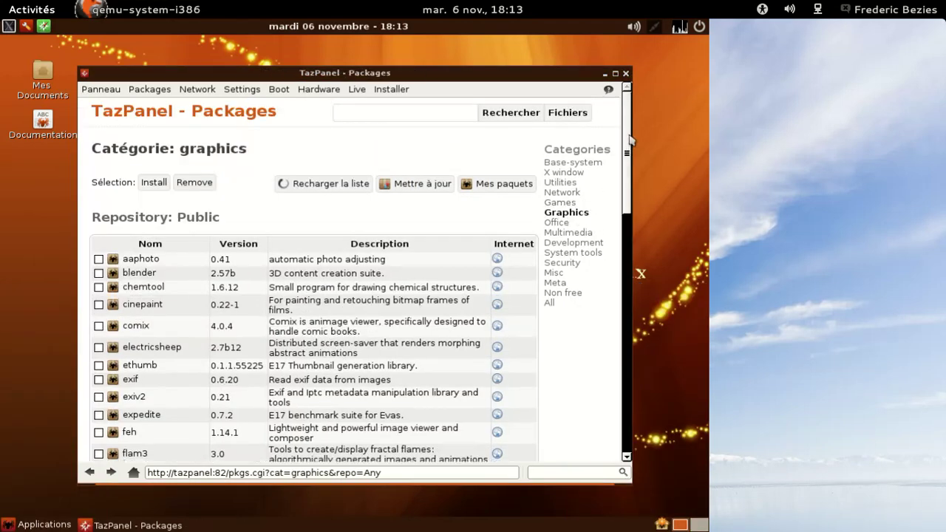
{"action": "left_click_drag", "start_coordinate": [631, 140], "coordinate": [620, 240]}
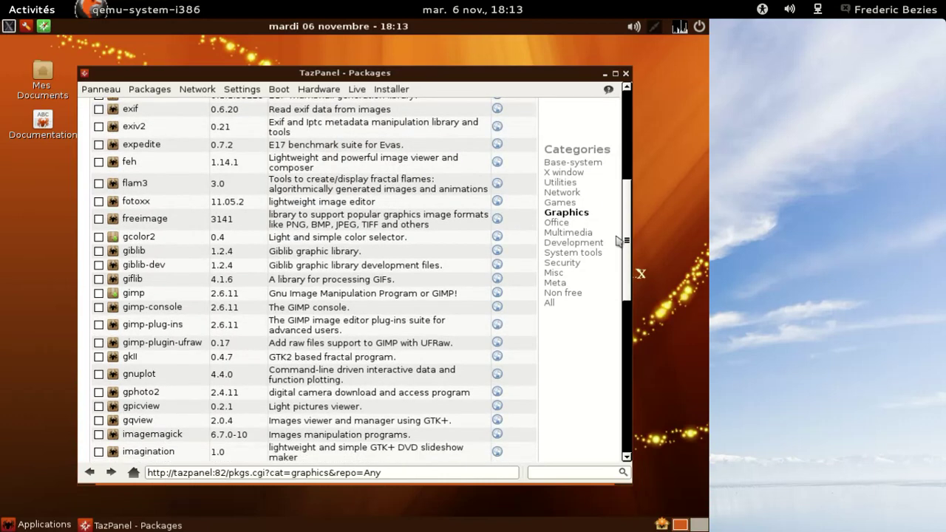
{"action": "scroll", "coordinate": [620, 240], "scroll_direction": "down", "scroll_amount": 1}
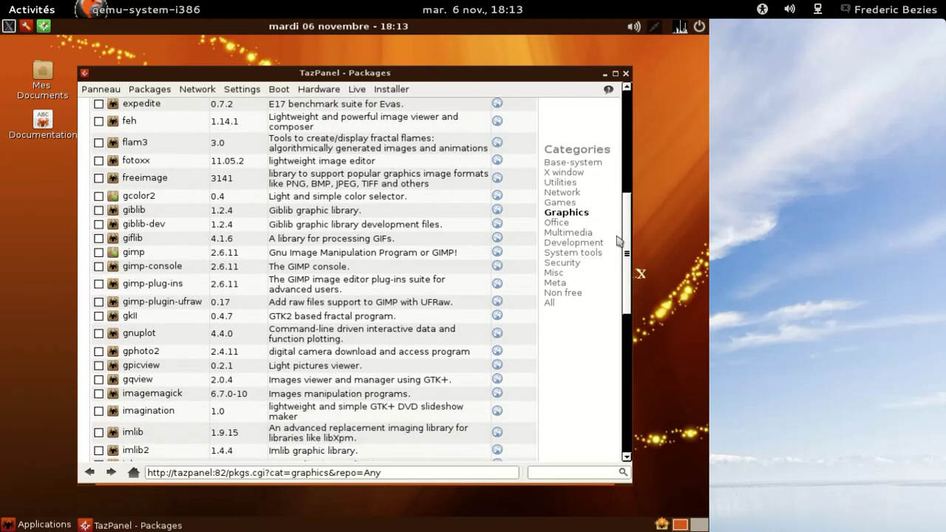
{"action": "left_click_drag", "start_coordinate": [619, 240], "coordinate": [617, 363]}
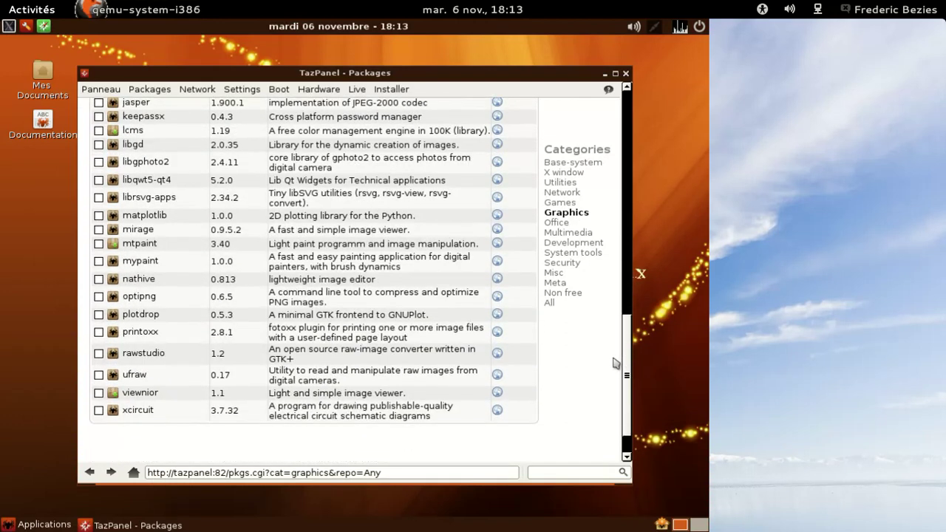
{"action": "left_click", "coordinate": [572, 294]}
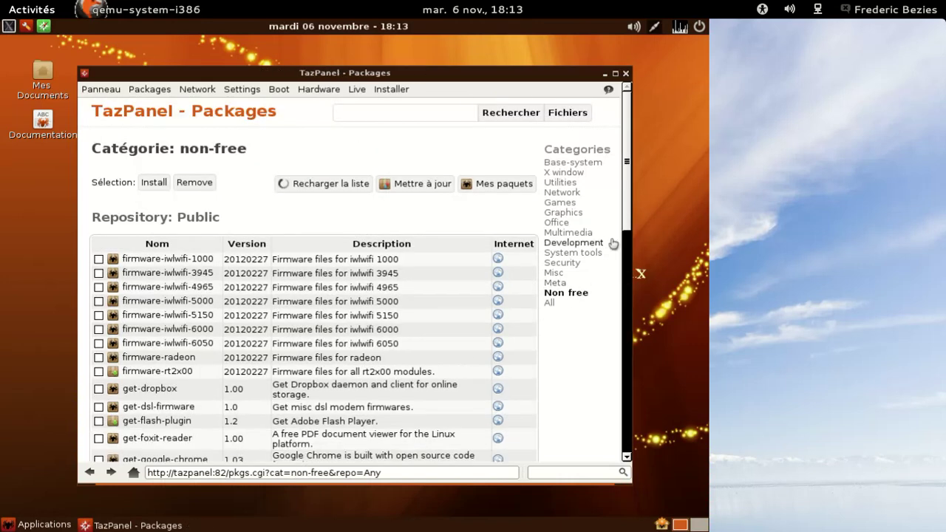
{"action": "mouse_move", "coordinate": [630, 207]}
{"action": "left_mouse_down"}
{"action": "mouse_move", "coordinate": [626, 398]}
{"action": "mouse_move", "coordinate": [636, 207]}
{"action": "left_mouse_up"}
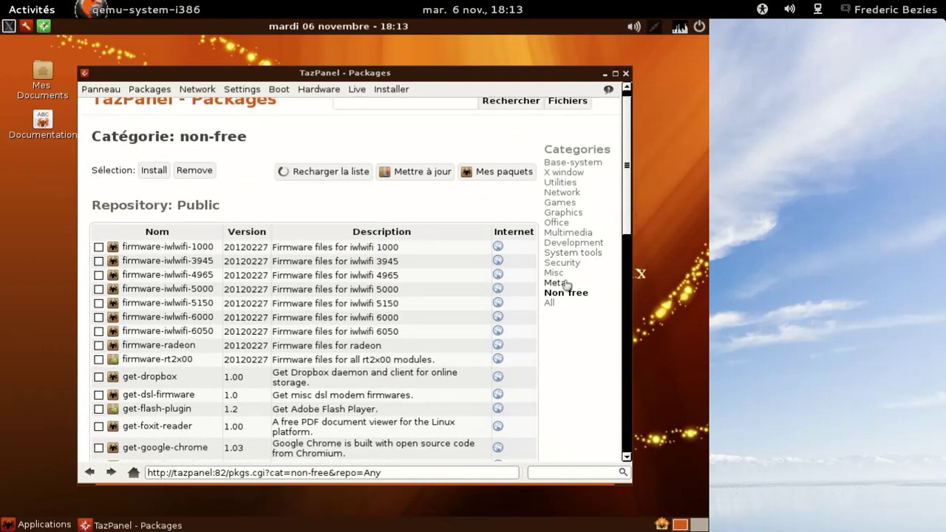
Browse the Security and System tools package categories
{"action": "left_click", "coordinate": [560, 264]}
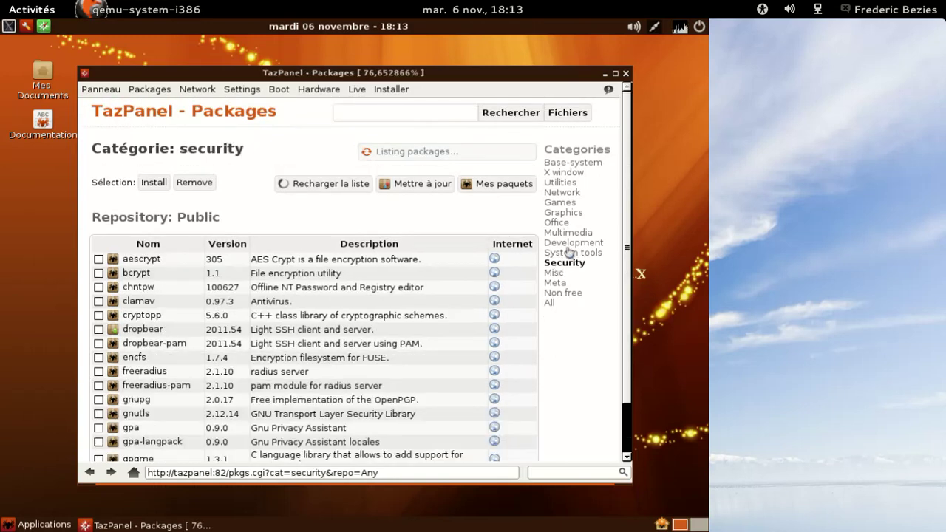
{"action": "left_click_drag", "start_coordinate": [622, 175], "coordinate": [607, 404]}
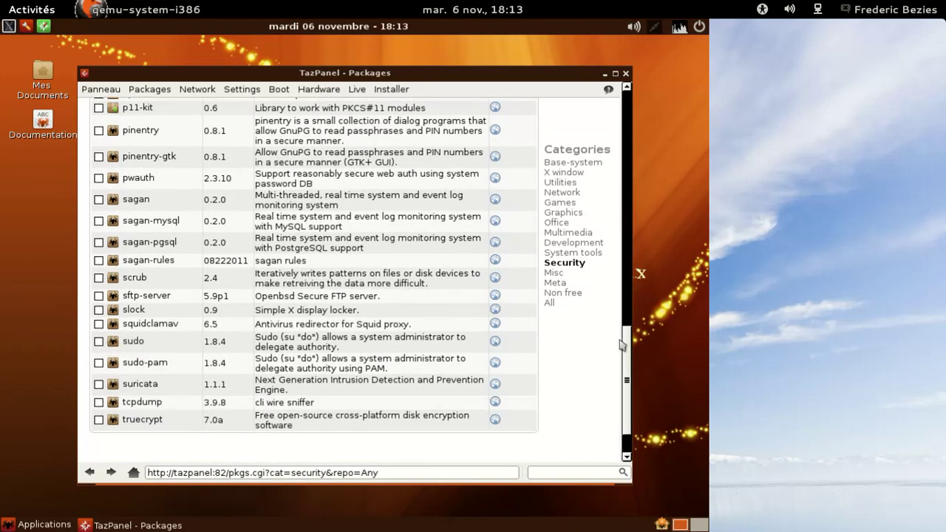
{"action": "left_click", "coordinate": [590, 254]}
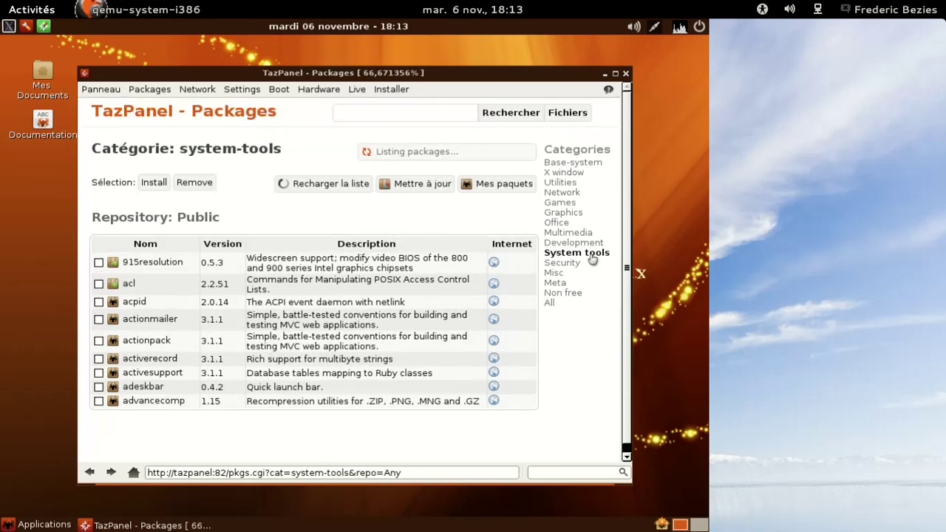
{"action": "left_click", "coordinate": [627, 170]}
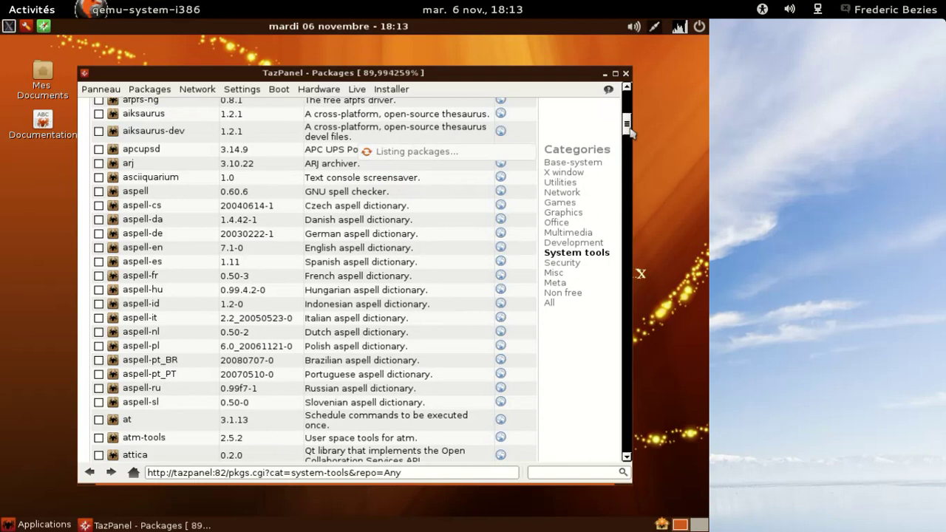
{"action": "left_click_drag", "start_coordinate": [627, 123], "coordinate": [627, 151]}
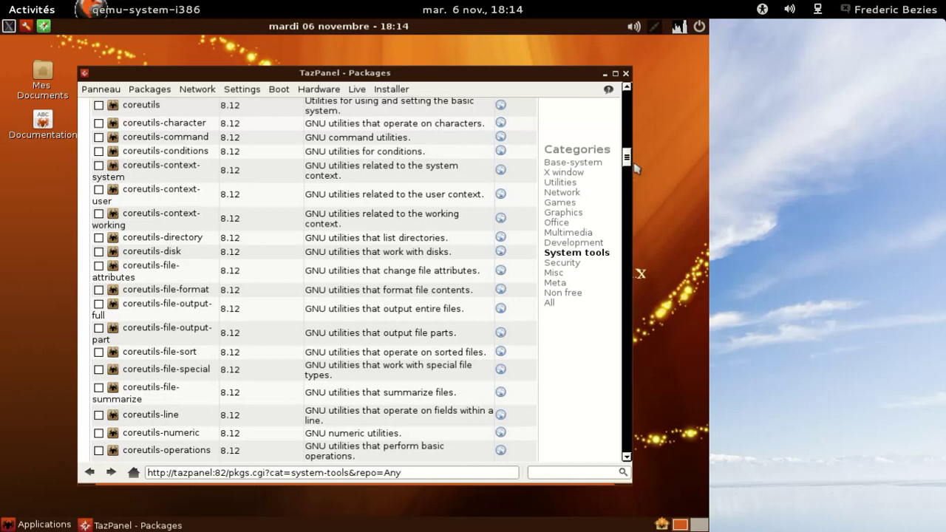
{"action": "left_click_drag", "start_coordinate": [627, 159], "coordinate": [619, 448]}
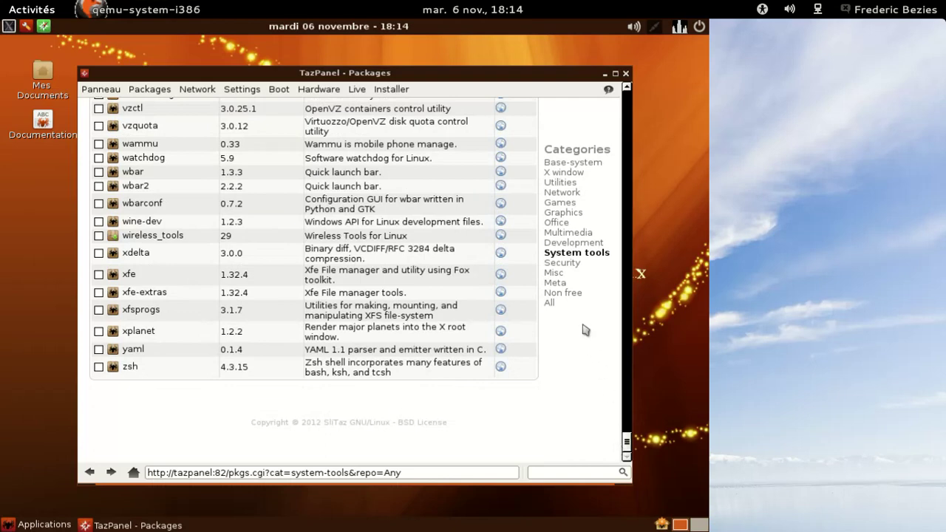
Look through the Development and Multimedia packages, then switch to the Network category
{"action": "left_click", "coordinate": [563, 244]}
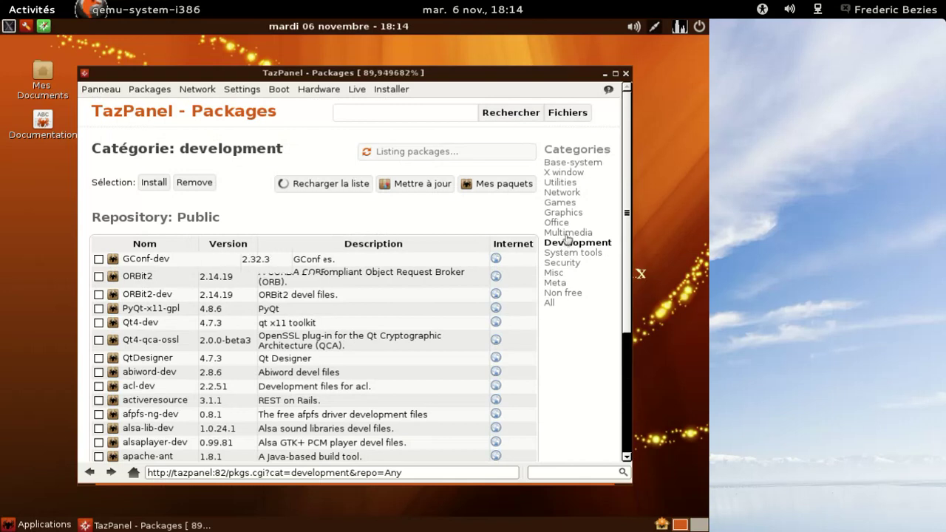
{"action": "left_click", "coordinate": [568, 233]}
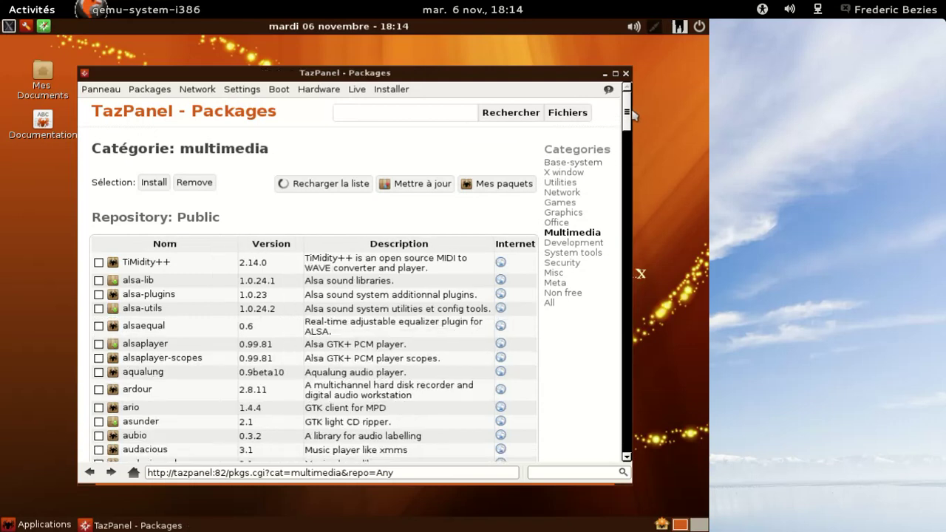
{"action": "scroll", "coordinate": [627, 111], "scroll_direction": "down", "scroll_amount": 5}
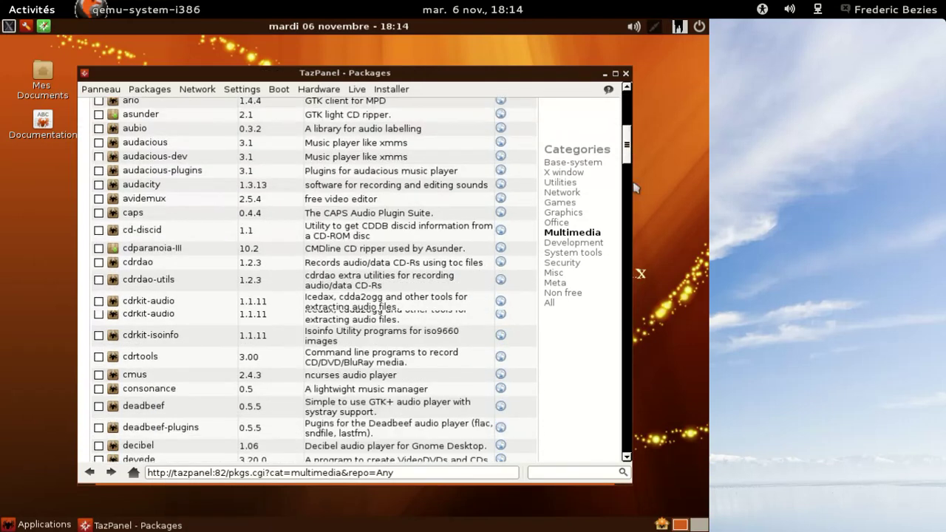
{"action": "scroll", "coordinate": [634, 189], "scroll_direction": "down", "scroll_amount": 8}
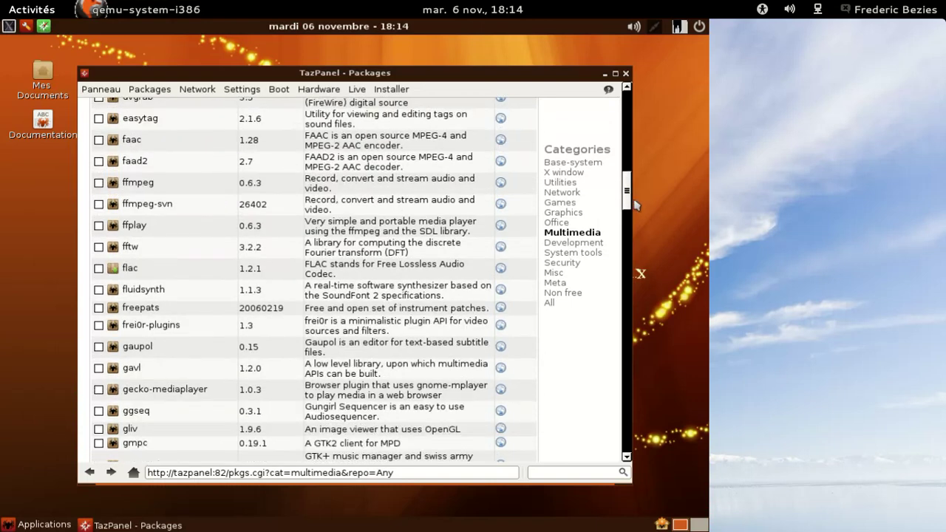
{"action": "scroll", "coordinate": [634, 204], "scroll_direction": "down", "scroll_amount": 8}
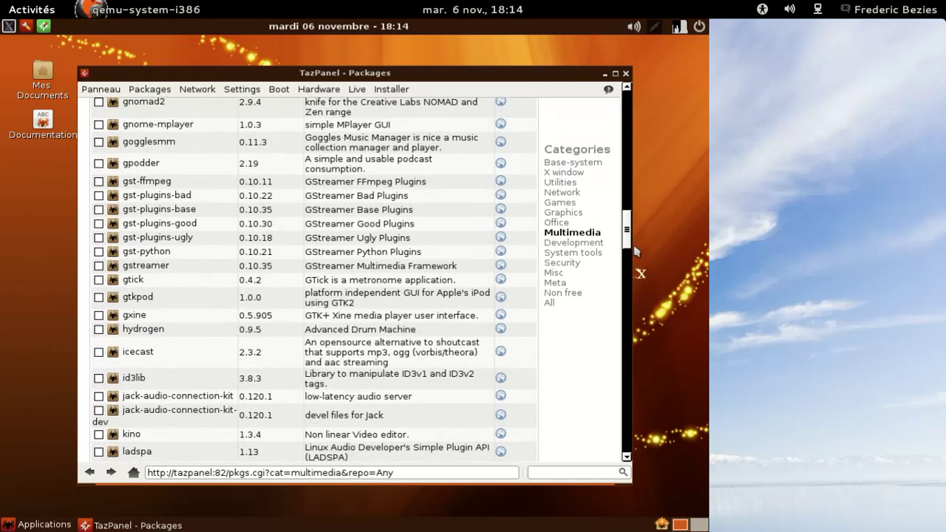
{"action": "scroll", "coordinate": [634, 251], "scroll_direction": "down", "scroll_amount": 5}
{"action": "scroll", "coordinate": [635, 251], "scroll_direction": "up", "scroll_amount": 1}
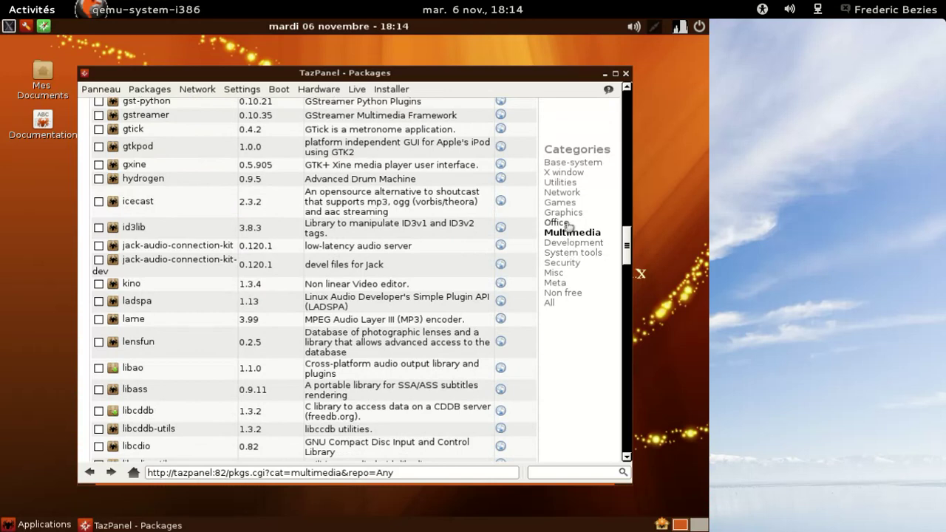
{"action": "left_click", "coordinate": [570, 193]}
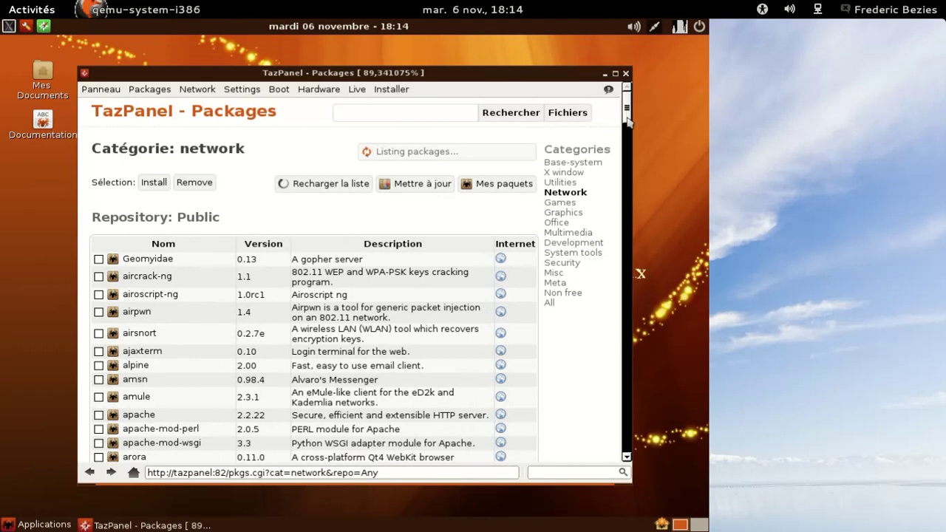
Mark firefox and firefox-langpack-fr in the Network list and install them
{"action": "left_click_drag", "start_coordinate": [627, 117], "coordinate": [632, 313]}
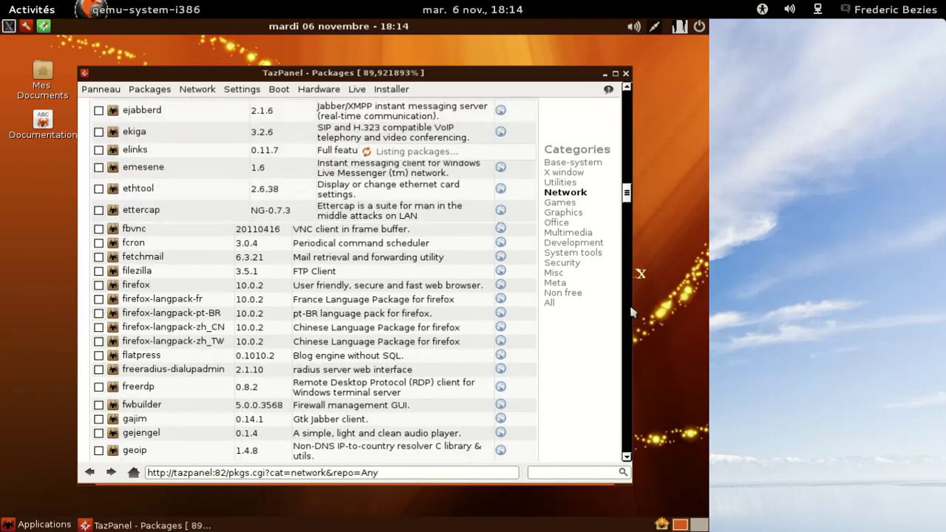
{"action": "scroll", "coordinate": [222, 414], "scroll_direction": "down", "scroll_amount": 10}
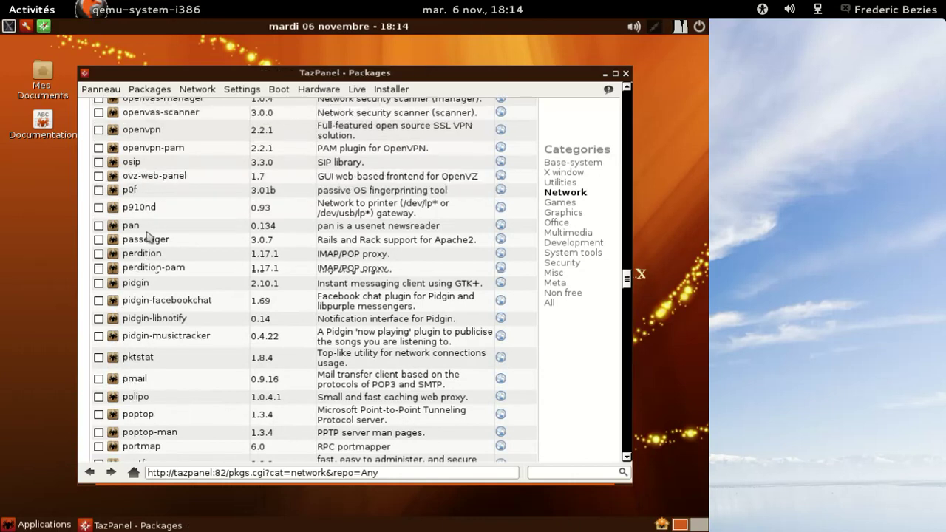
{"action": "scroll", "coordinate": [148, 236], "scroll_direction": "up", "scroll_amount": 5}
{"action": "scroll", "coordinate": [148, 236], "scroll_direction": "up", "scroll_amount": 5}
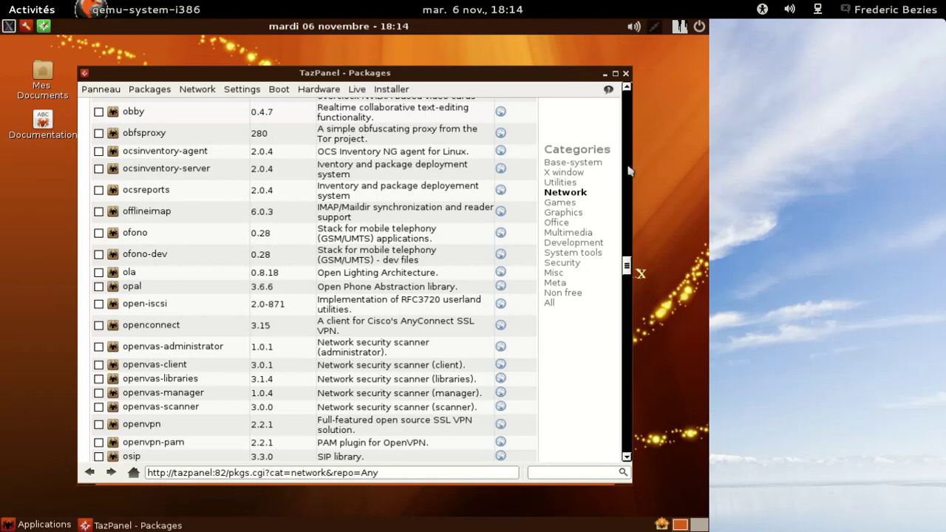
{"action": "scroll", "coordinate": [628, 170], "scroll_direction": "up", "scroll_amount": 10}
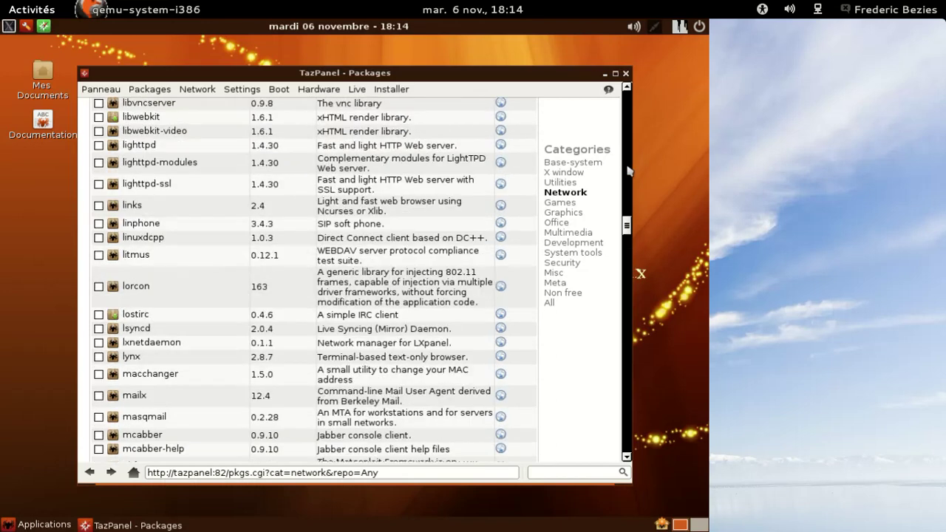
{"action": "scroll", "coordinate": [629, 170], "scroll_direction": "up", "scroll_amount": 10}
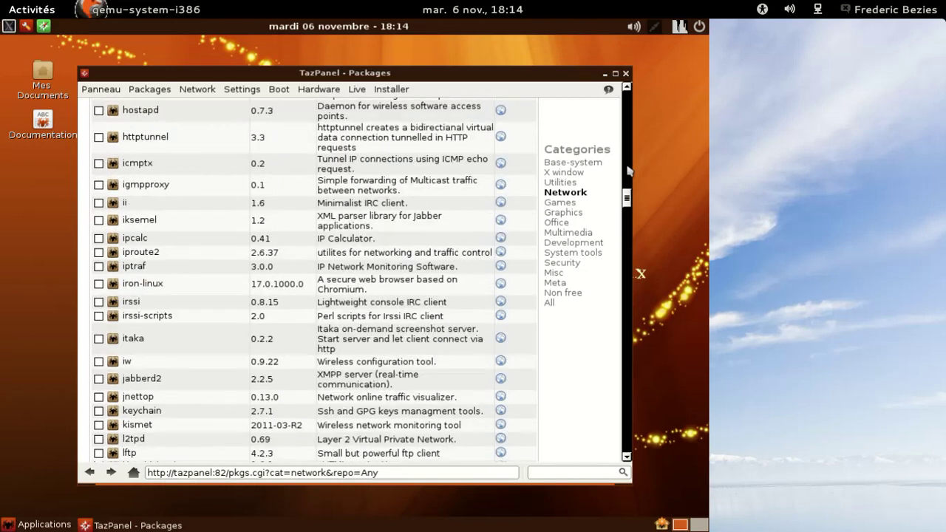
{"action": "scroll", "coordinate": [628, 171], "scroll_direction": "up", "scroll_amount": 10}
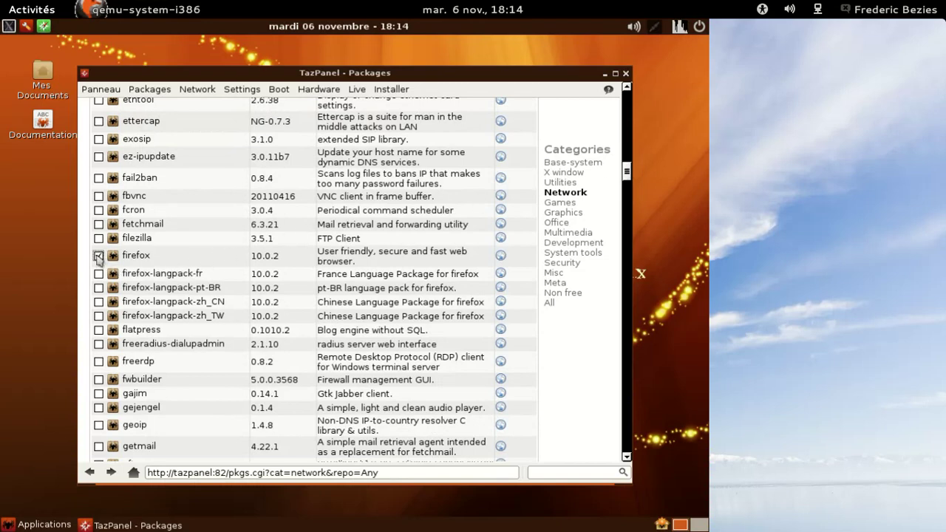
{"action": "left_click", "coordinate": [98, 275]}
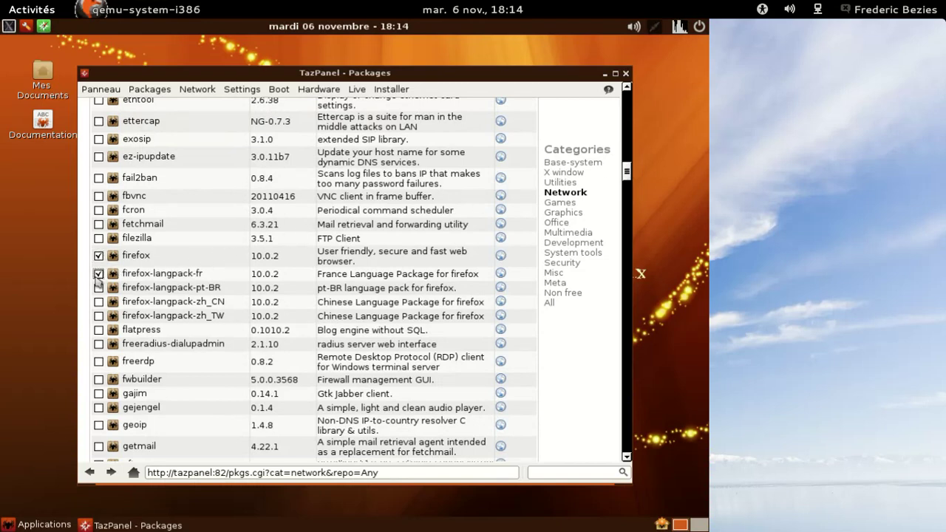
{"action": "left_click_drag", "start_coordinate": [627, 171], "coordinate": [630, 90]}
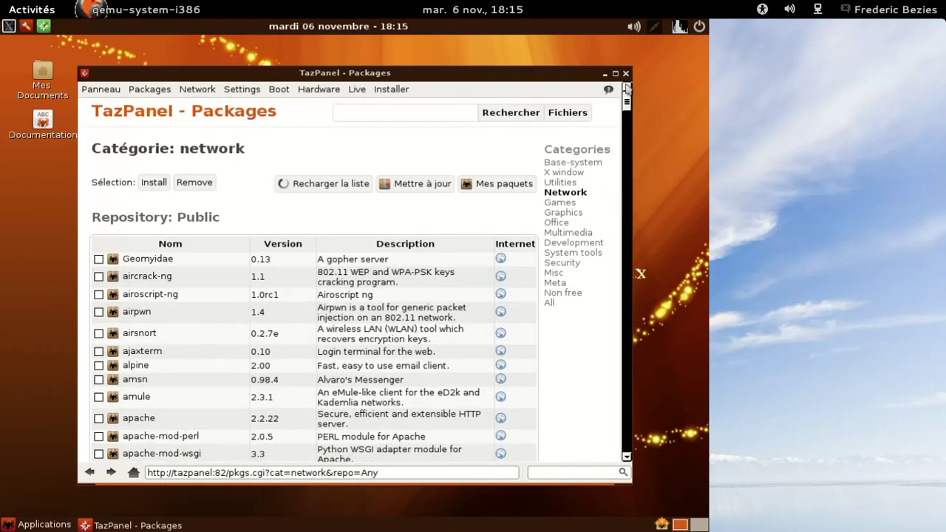
{"action": "left_click", "coordinate": [148, 186]}
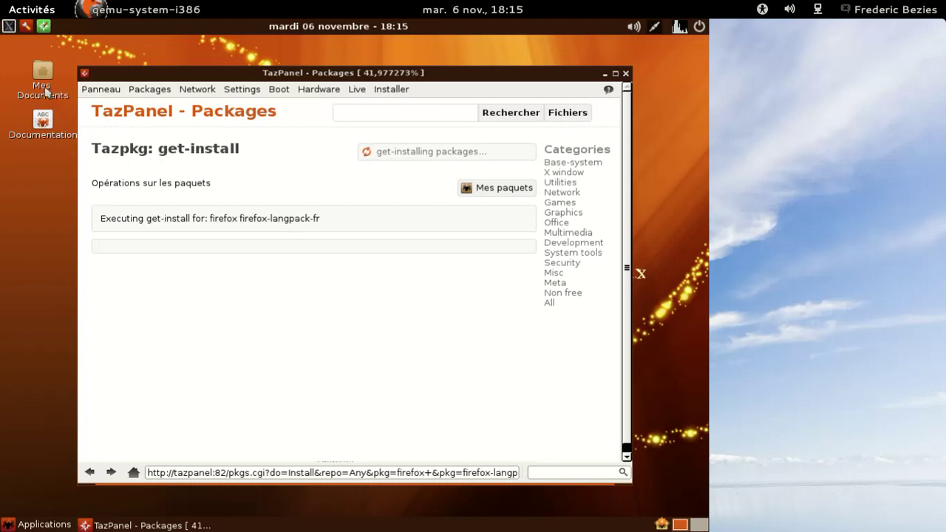
Open Mes Documents, view the file manager's About information, then close it
{"action": "double_click", "coordinate": [44, 90]}
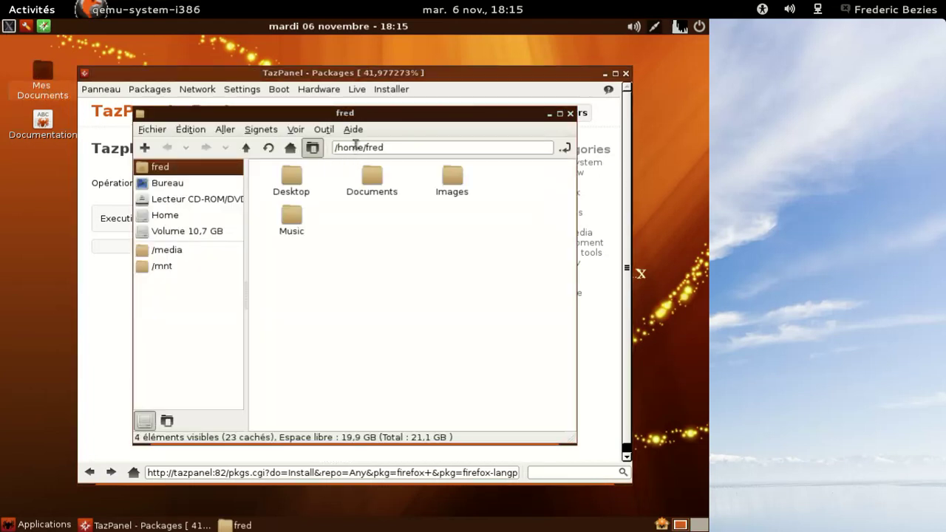
{"action": "left_click", "coordinate": [354, 129]}
{"action": "left_click", "coordinate": [359, 145]}
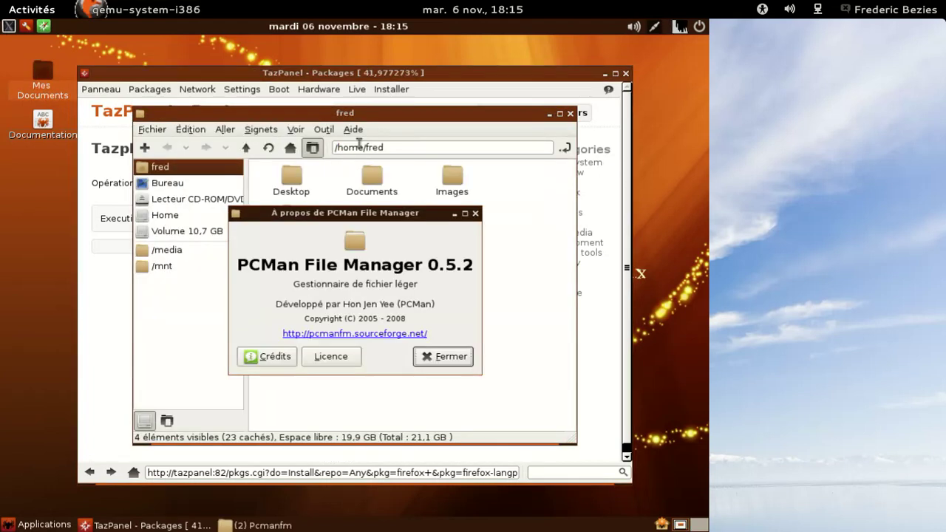
{"action": "left_click", "coordinate": [452, 357]}
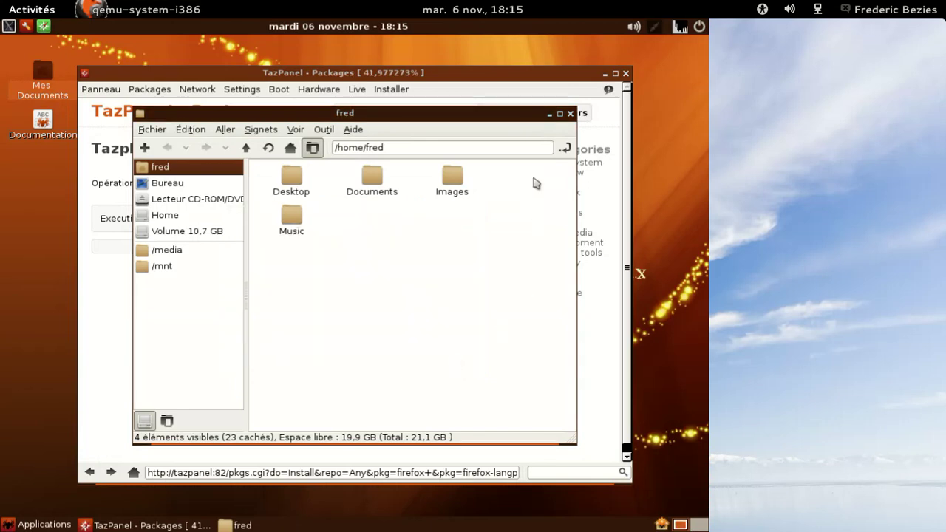
{"action": "left_click", "coordinate": [570, 114]}
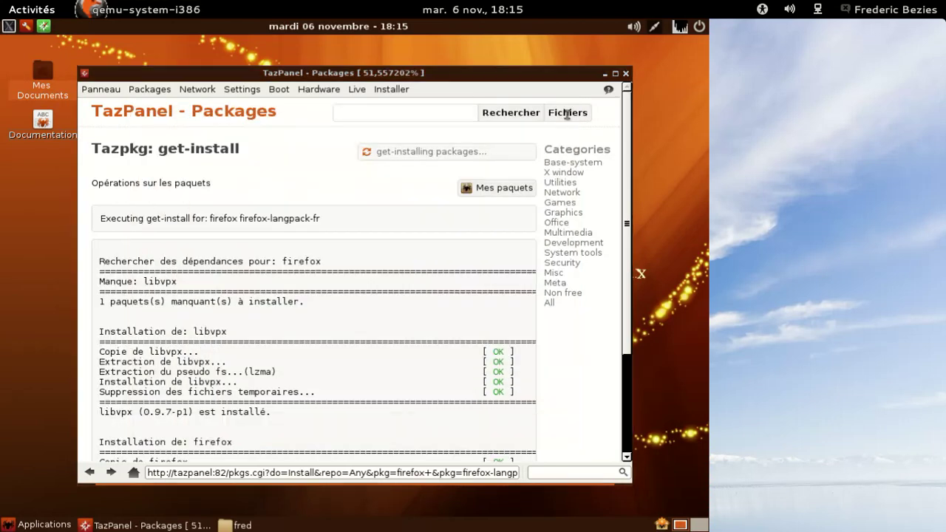
Launch the Beaver code editor from Applications > Développement
{"action": "left_click", "coordinate": [25, 525]}
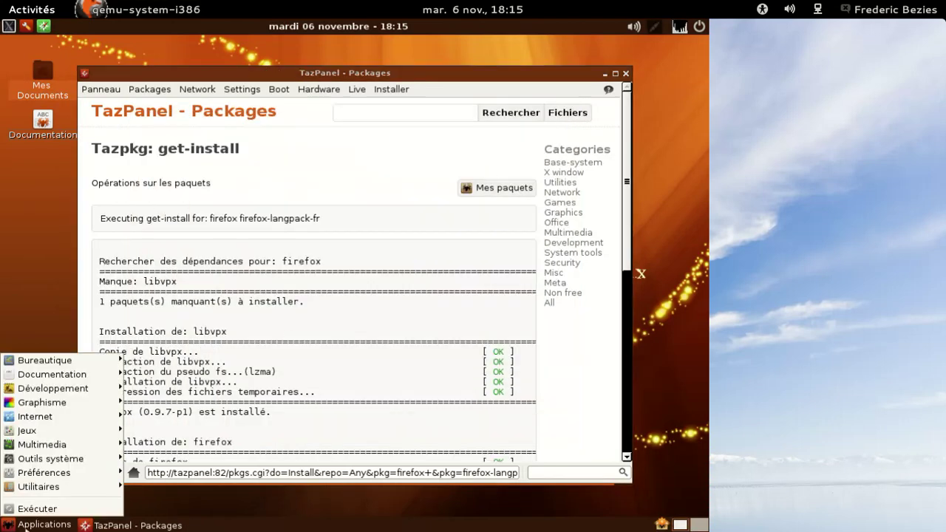
{"action": "mouse_move", "coordinate": [46, 432]}
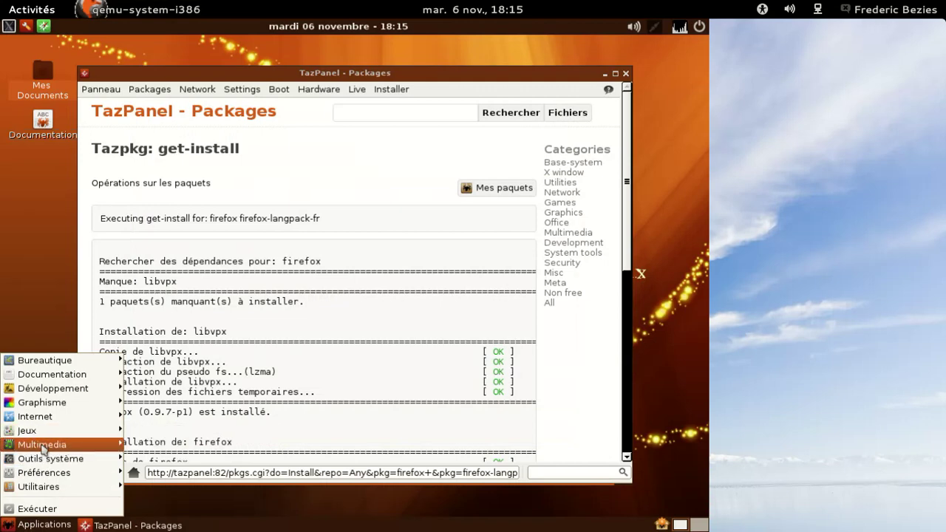
{"action": "mouse_move", "coordinate": [43, 464]}
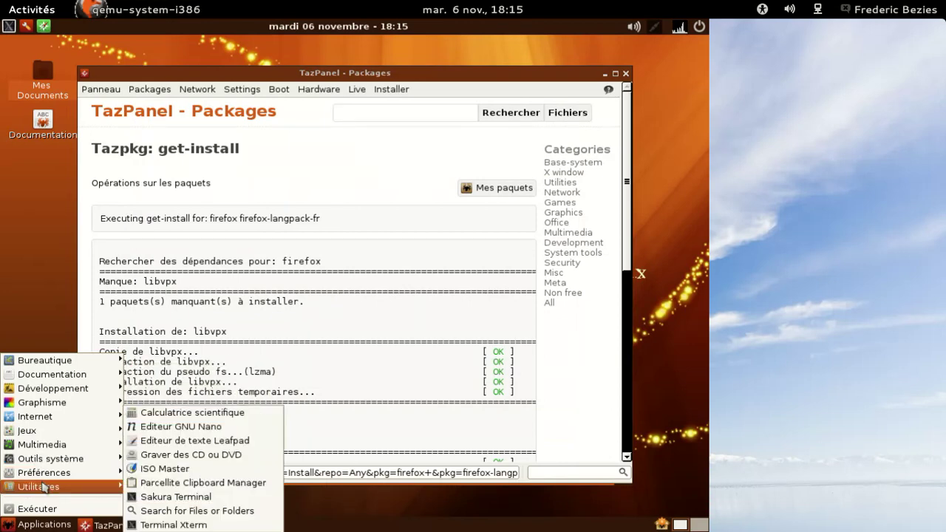
{"action": "mouse_move", "coordinate": [65, 393]}
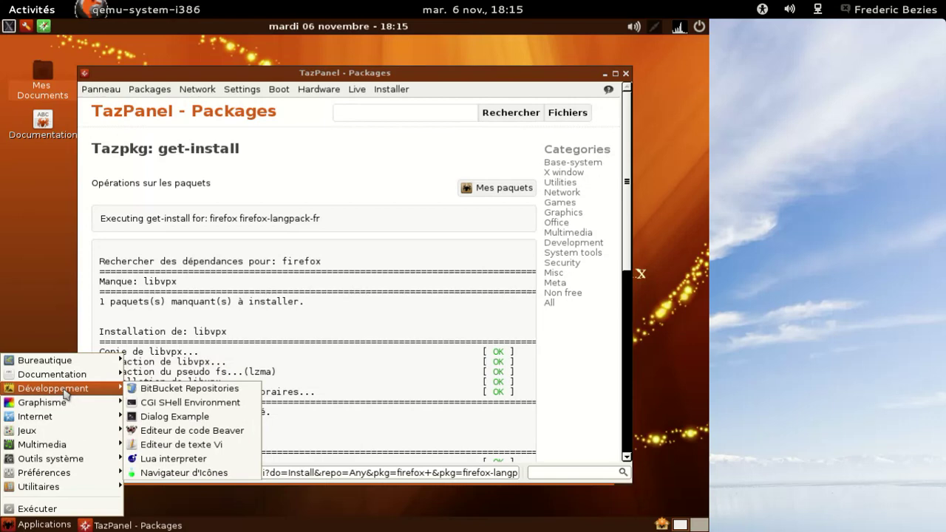
{"action": "left_click", "coordinate": [176, 430]}
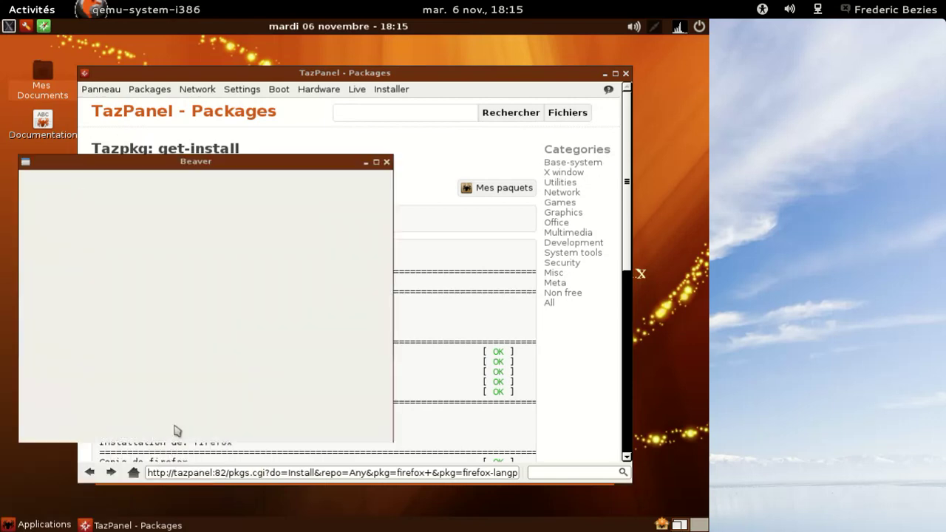
Confirm Beaver version 0.4.1 in About, close Beaver, and reopen Applications
{"action": "left_click", "coordinate": [145, 178]}
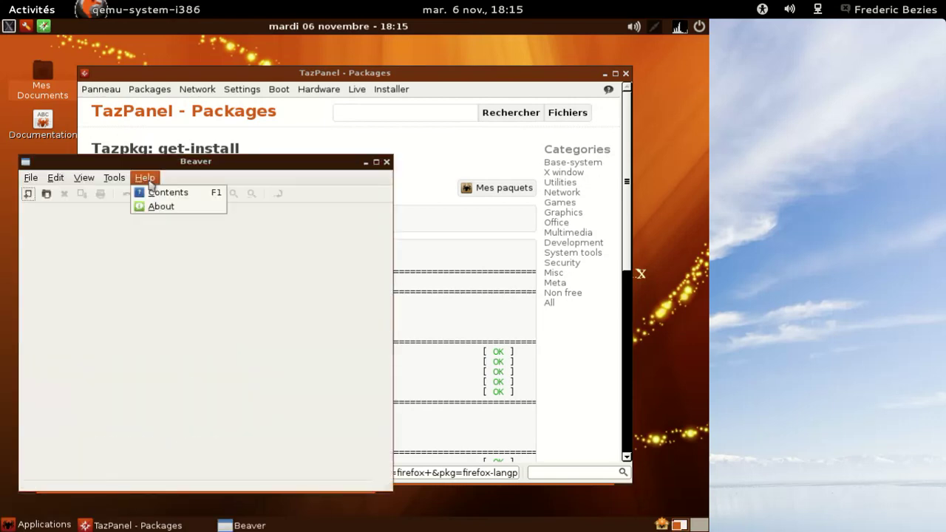
{"action": "left_click", "coordinate": [159, 209]}
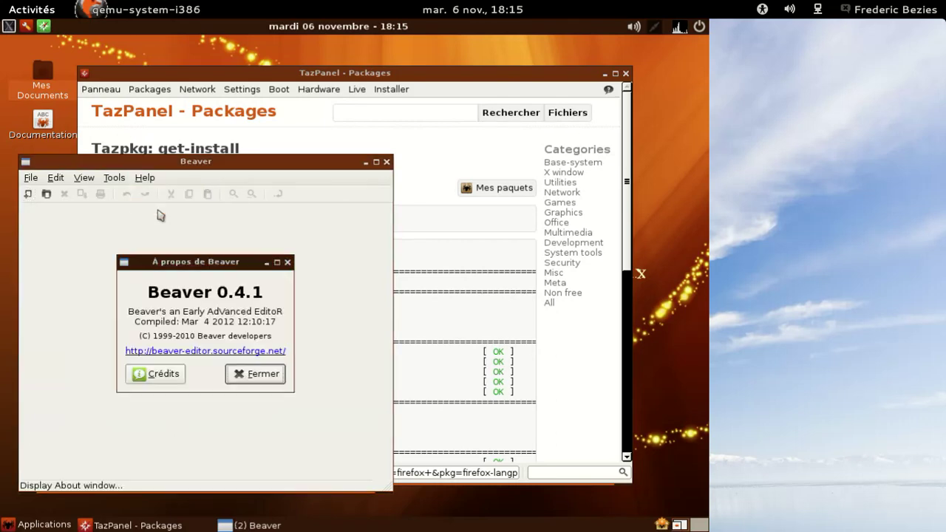
{"action": "left_click", "coordinate": [287, 262]}
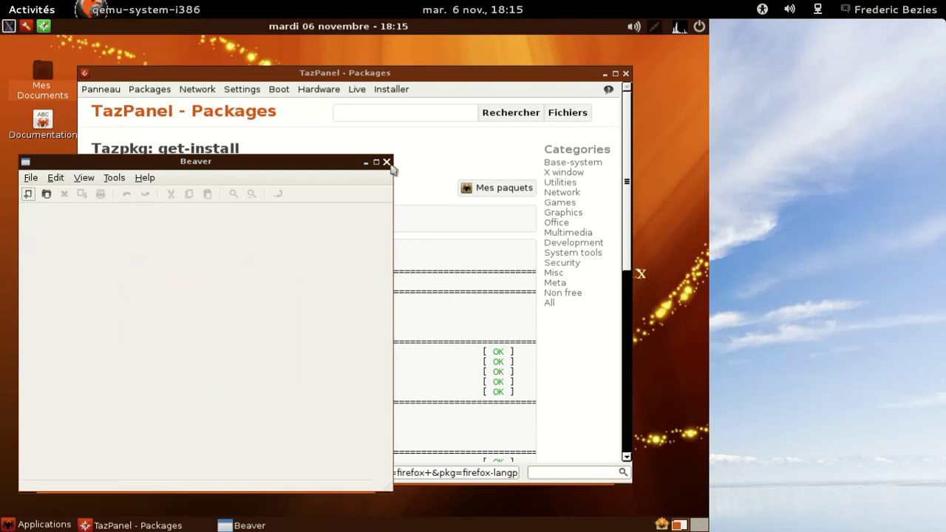
{"action": "left_click", "coordinate": [387, 161]}
{"action": "left_click", "coordinate": [39, 525]}
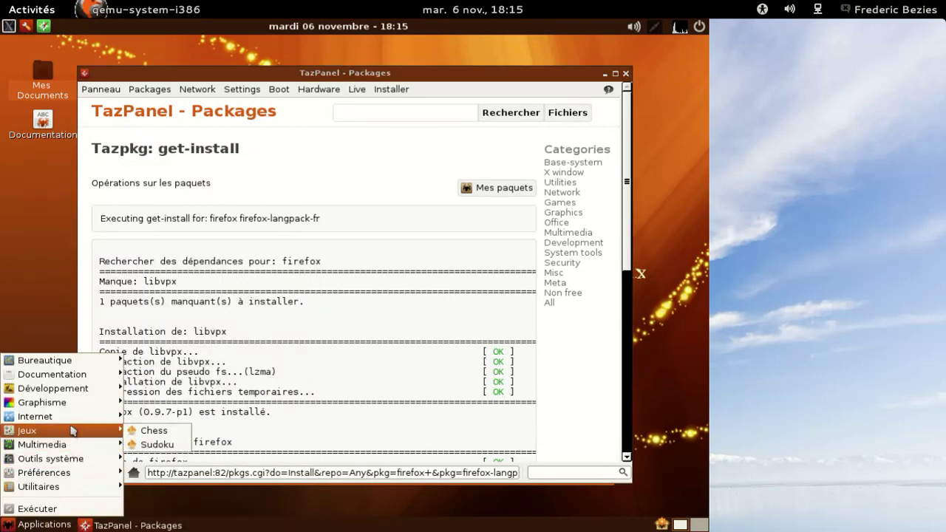
Launch Midori and confirm its version is 0.4.6 in About
{"action": "mouse_move", "coordinate": [74, 418]}
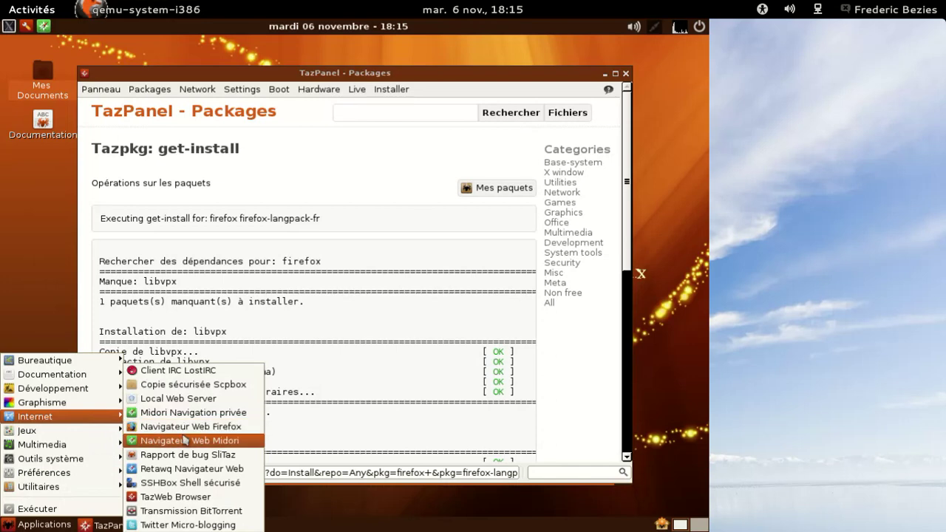
{"action": "left_click", "coordinate": [185, 440]}
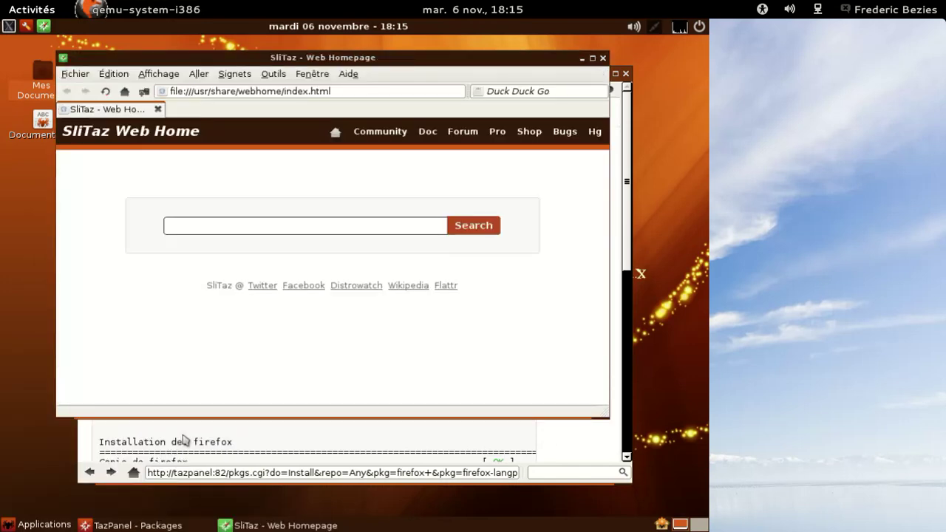
{"action": "left_click", "coordinate": [349, 75]}
{"action": "left_click", "coordinate": [355, 128]}
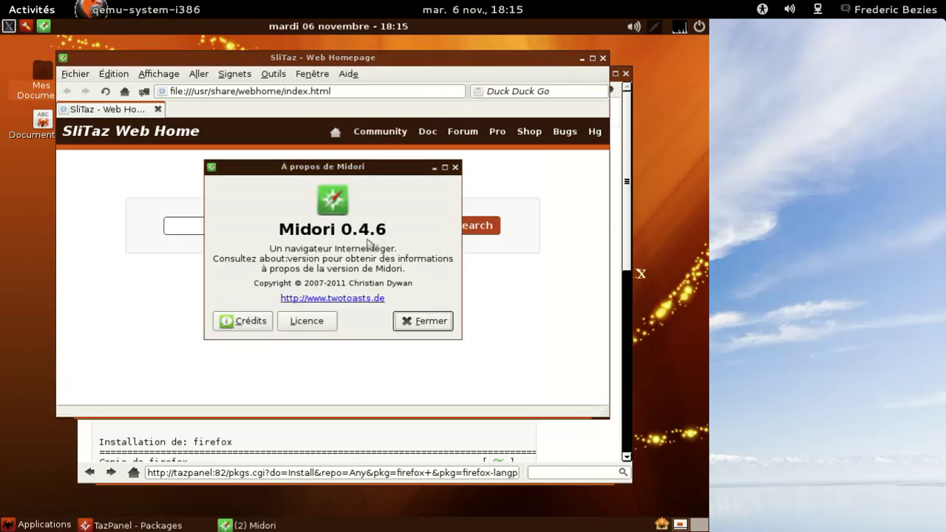
{"action": "left_click", "coordinate": [405, 319]}
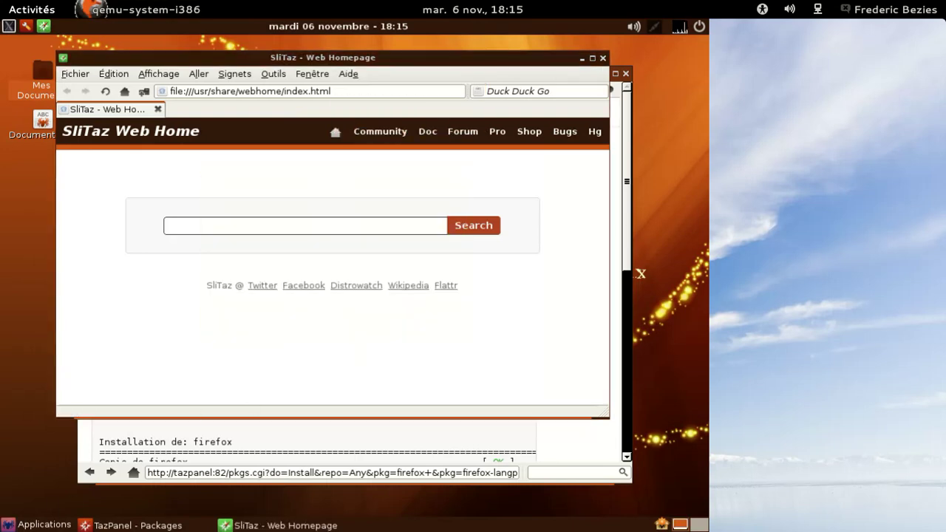
Launch Firefox from Applications > Internet > Navigateur Web Firefox
{"action": "left_click", "coordinate": [41, 525]}
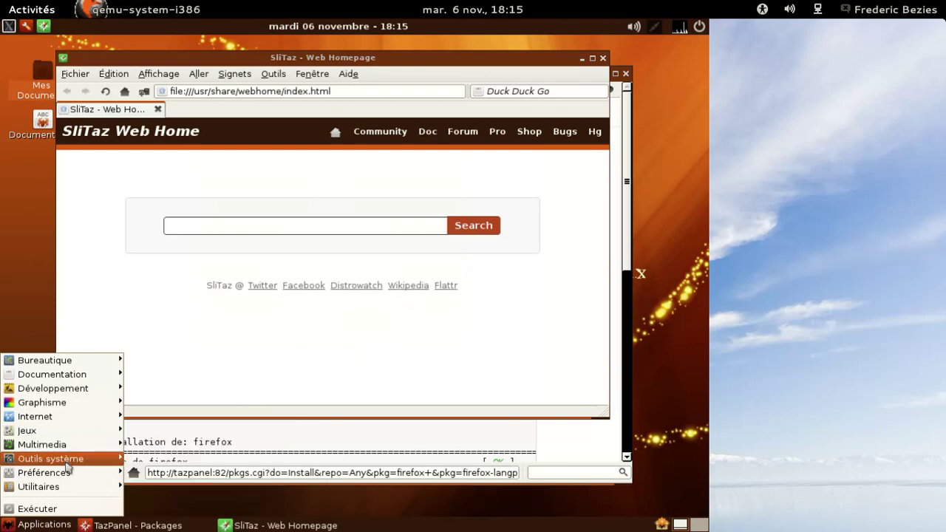
{"action": "mouse_move", "coordinate": [77, 418]}
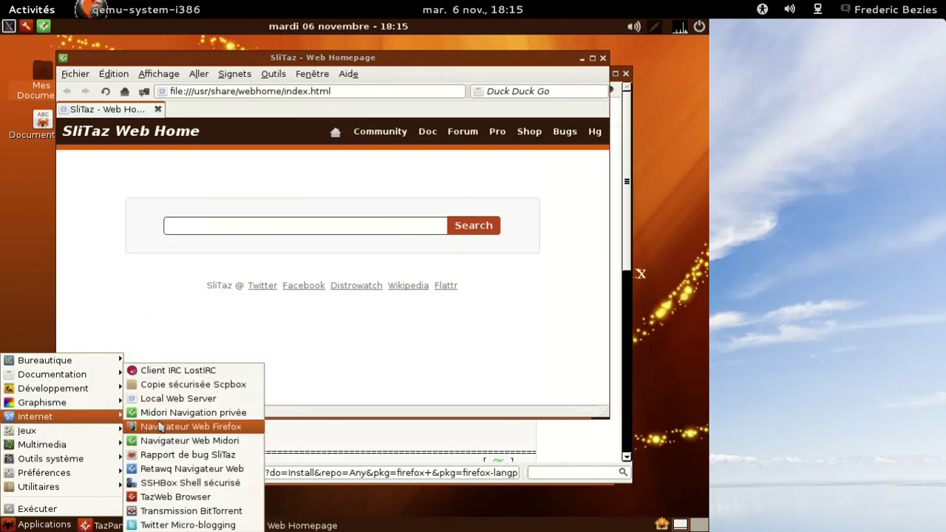
{"action": "left_click", "coordinate": [159, 427]}
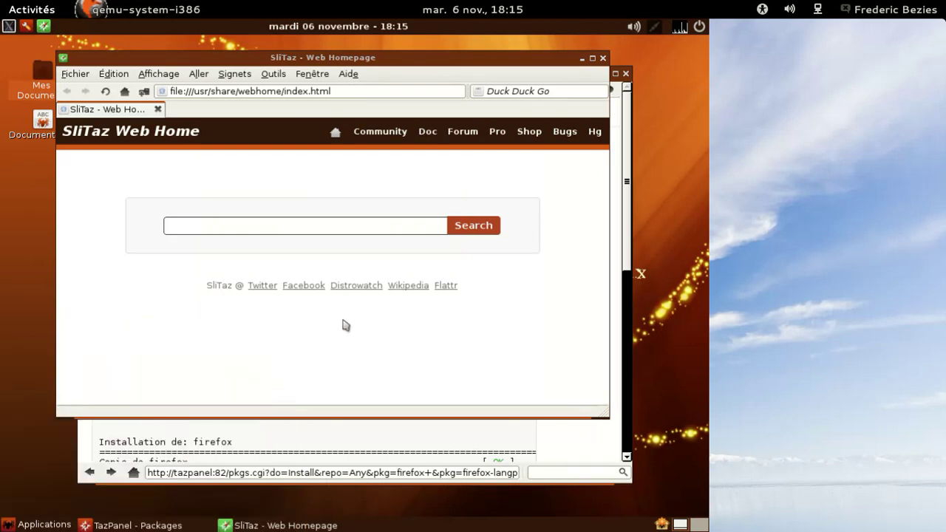
Close the Midori and TazPanel windows and the Welcome to Firefox tab
{"action": "left_click", "coordinate": [603, 58]}
{"action": "left_click", "coordinate": [626, 74]}
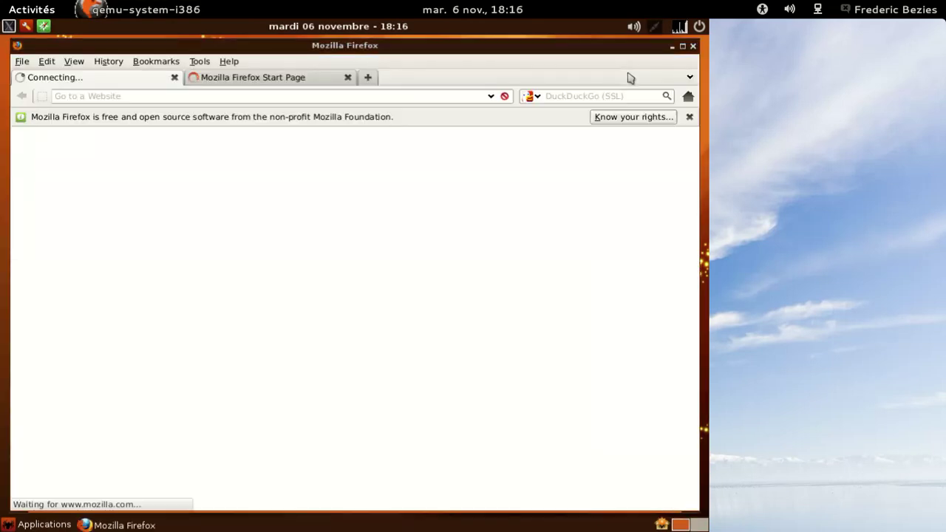
{"action": "left_click", "coordinate": [175, 77]}
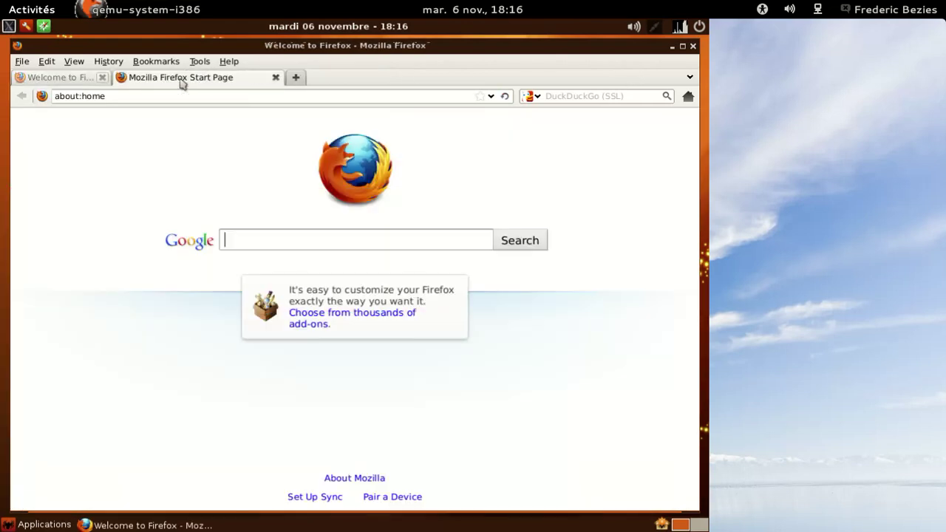
{"action": "left_click", "coordinate": [198, 62]}
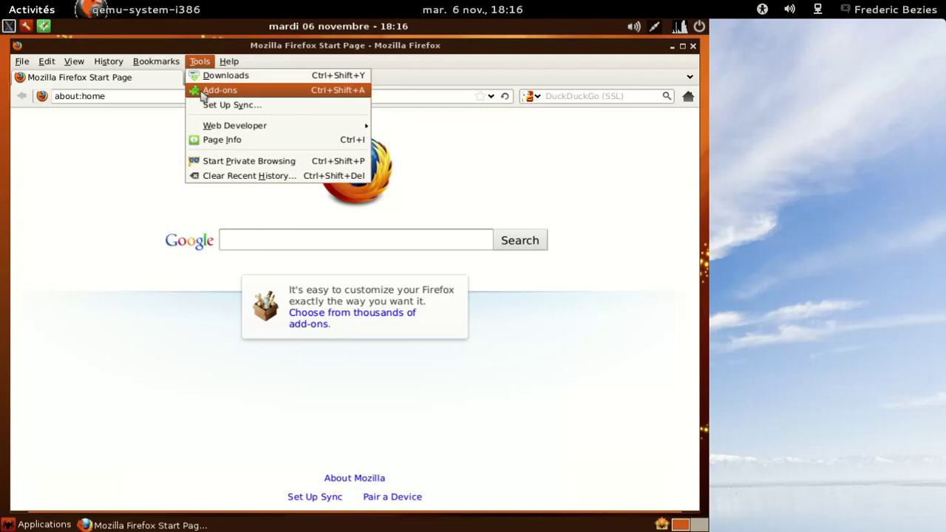
Enable the Français Language Pack in Add-ons Languages and restart Firefox
{"action": "left_click", "coordinate": [202, 90]}
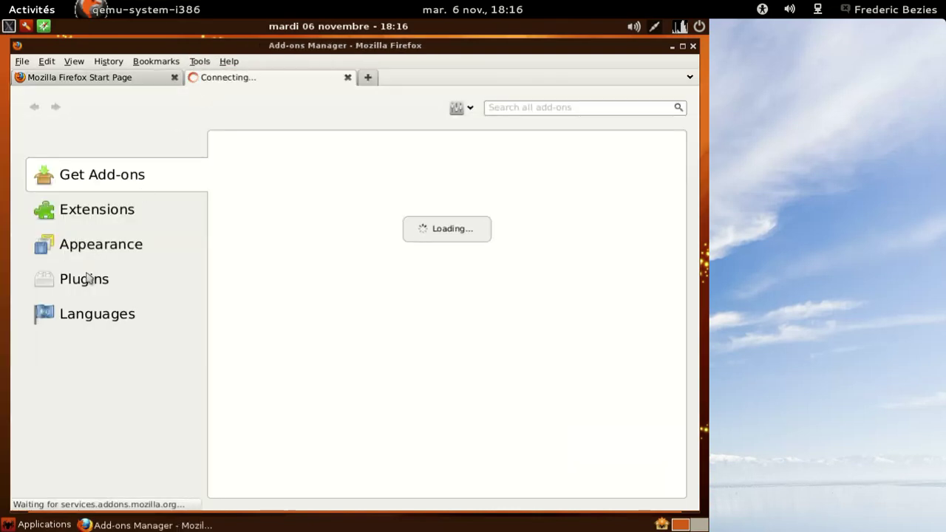
{"action": "left_click", "coordinate": [90, 321]}
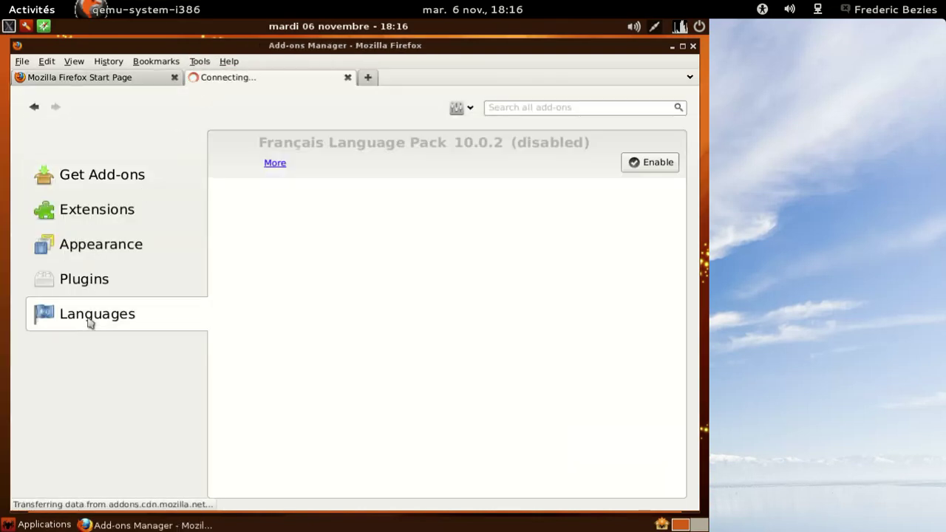
{"action": "left_click", "coordinate": [664, 162]}
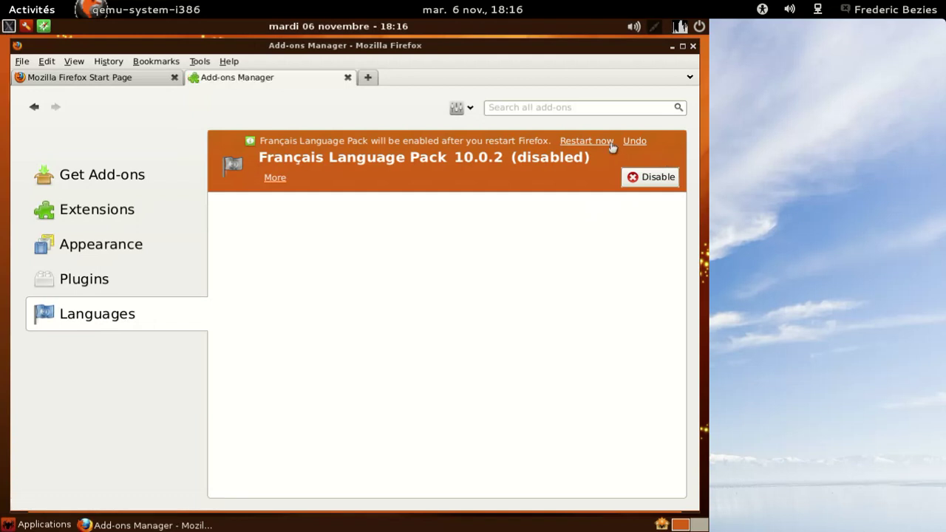
{"action": "left_click", "coordinate": [611, 142]}
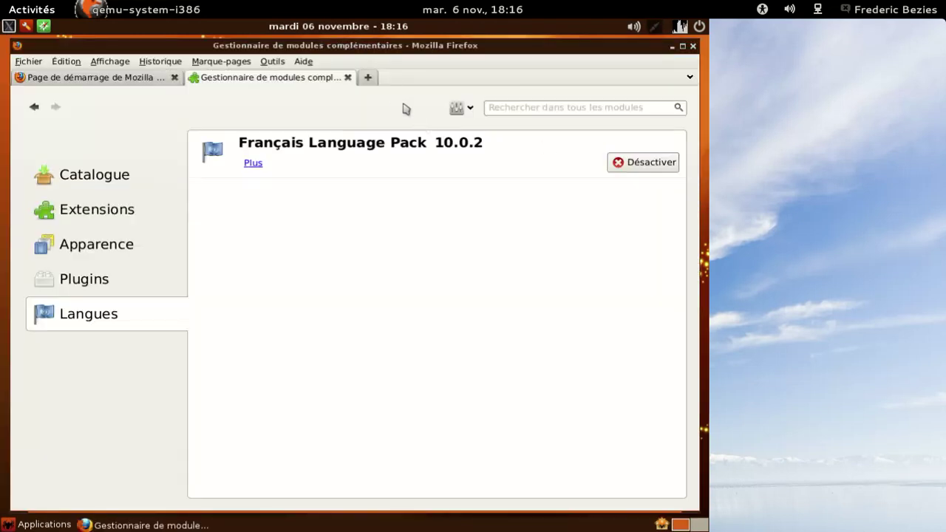
Close the start tab and confirm Firefox version 10.0.2 in Aide > À propos
{"action": "left_click", "coordinate": [175, 78]}
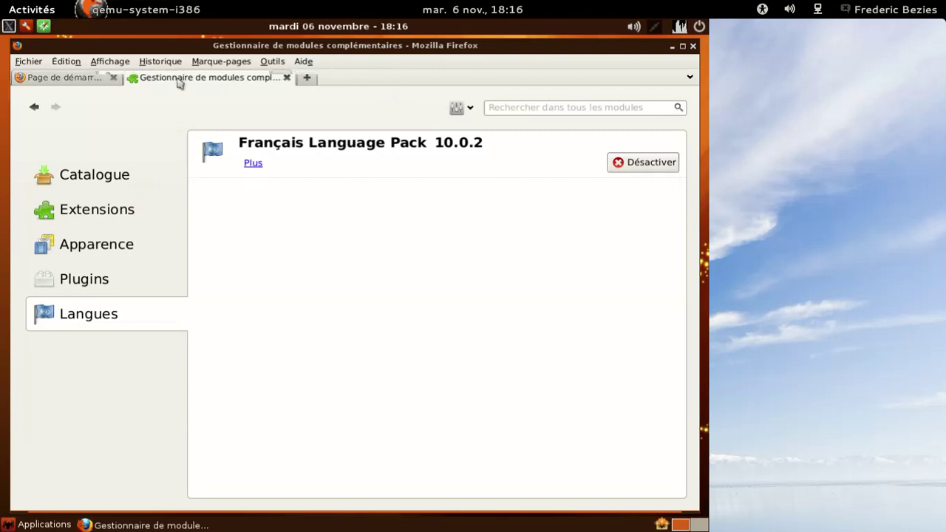
{"action": "left_click", "coordinate": [304, 61]}
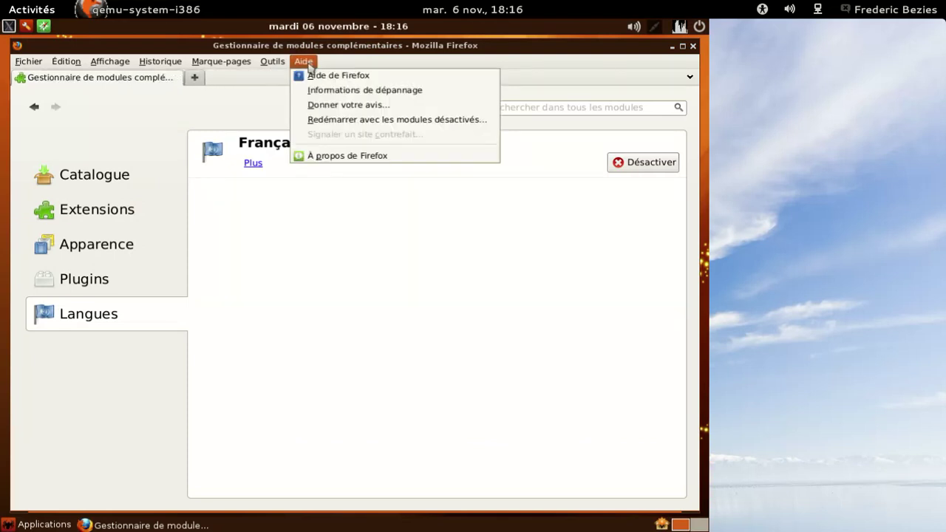
{"action": "left_click", "coordinate": [349, 156]}
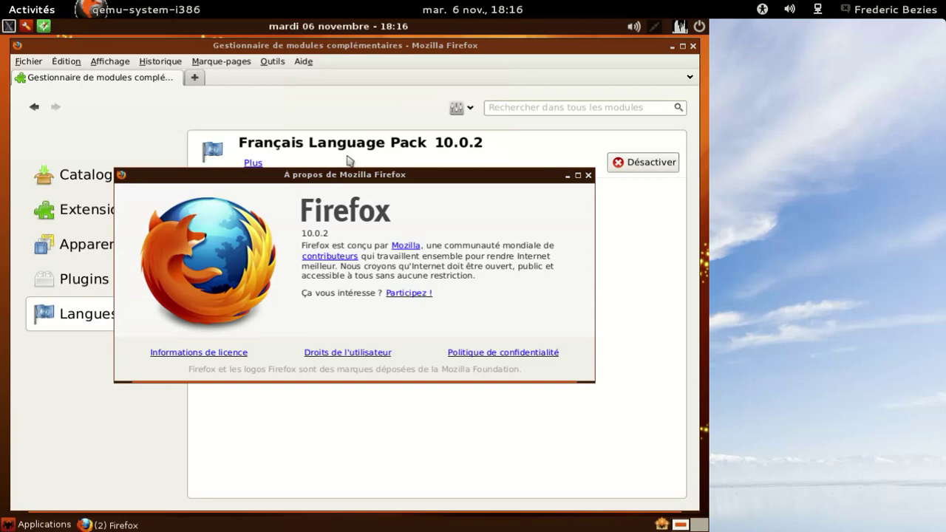
{"action": "left_click", "coordinate": [588, 176]}
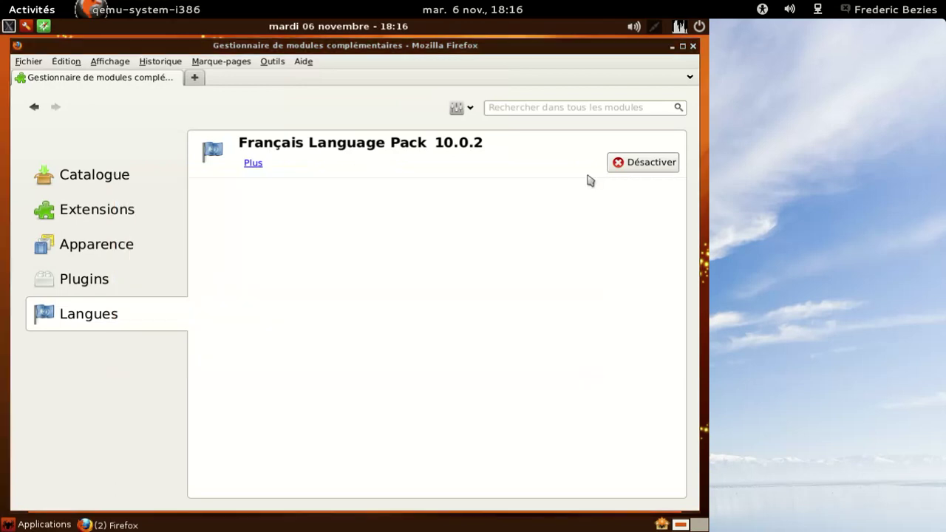
Open a new blank tab and close the add-ons manager tab
{"action": "left_click", "coordinate": [193, 79]}
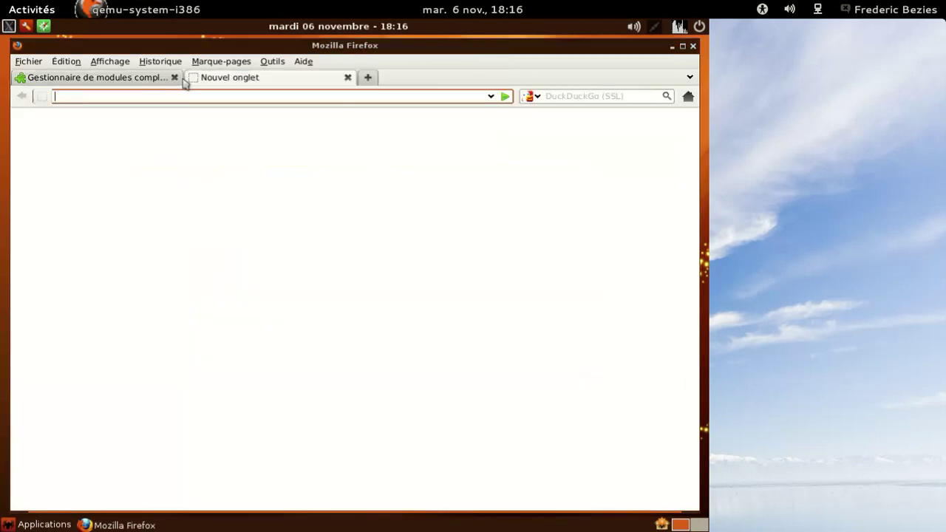
{"action": "left_click", "coordinate": [161, 81]}
{"action": "left_click", "coordinate": [183, 78]}
{"action": "left_click", "coordinate": [175, 78]}
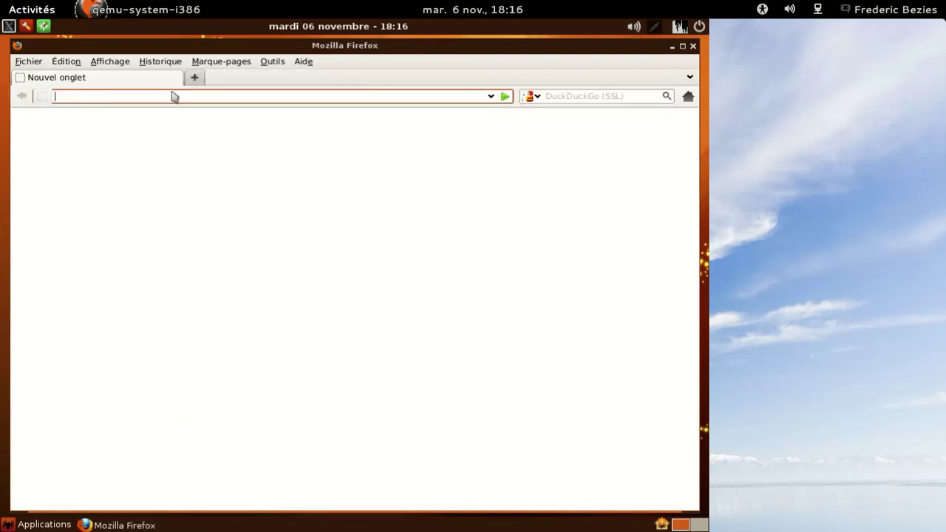
Load about:plugins, scroll past Flash 11.2 r202 and Java 1.6.0_31, then close Firefox
{"action": "type", "text": "about:plugins"}
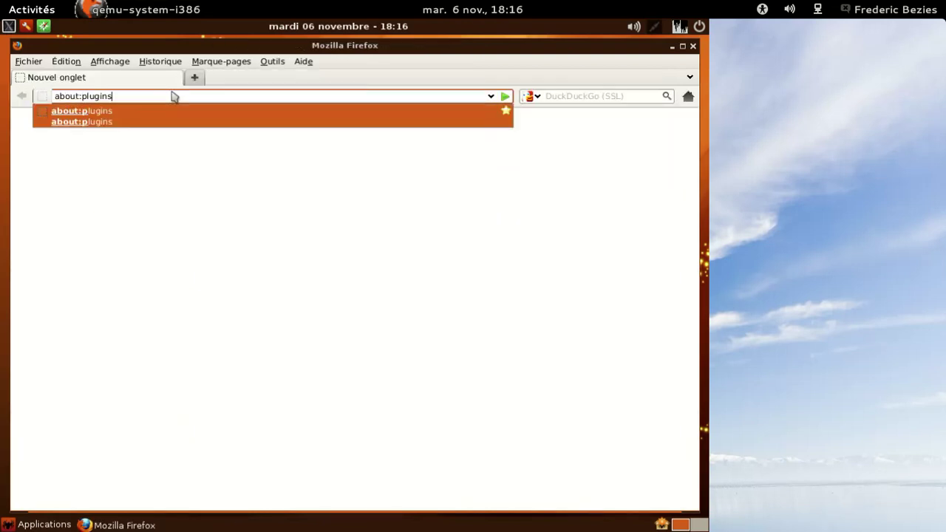
{"action": "key", "text": "Return"}
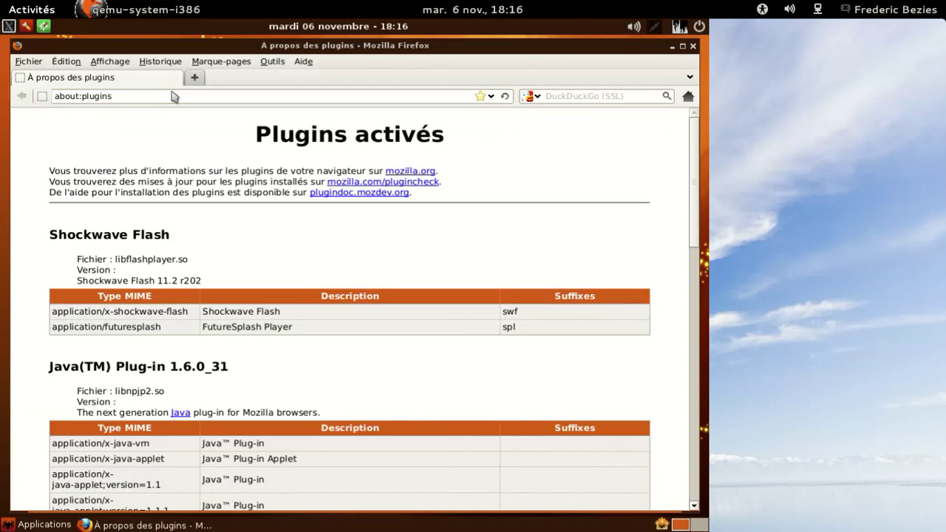
{"action": "scroll", "coordinate": [439, 198], "scroll_direction": "down", "scroll_amount": 2}
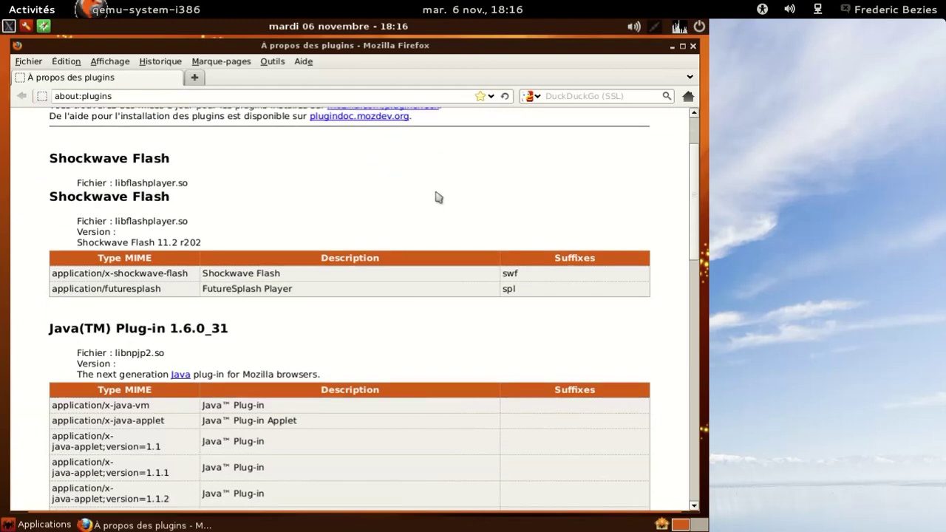
{"action": "scroll", "coordinate": [439, 197], "scroll_direction": "down", "scroll_amount": 6}
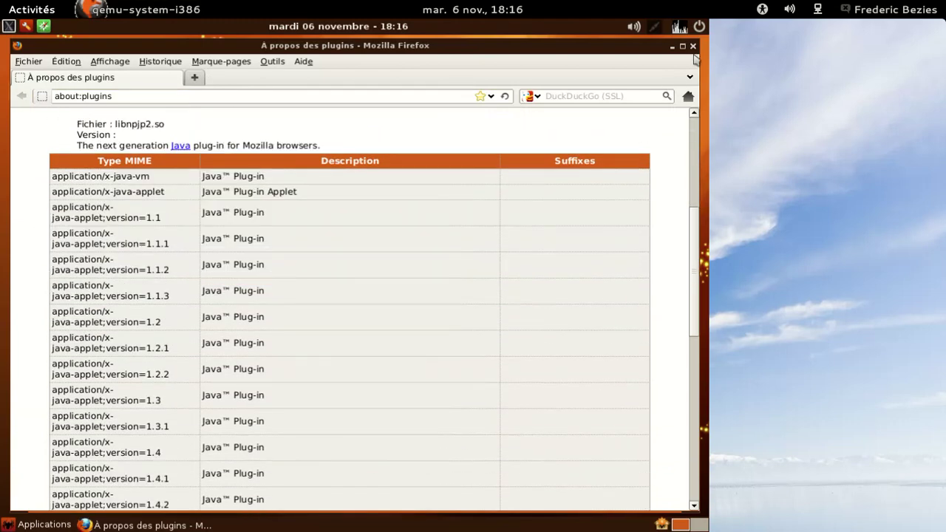
{"action": "left_click", "coordinate": [693, 46]}
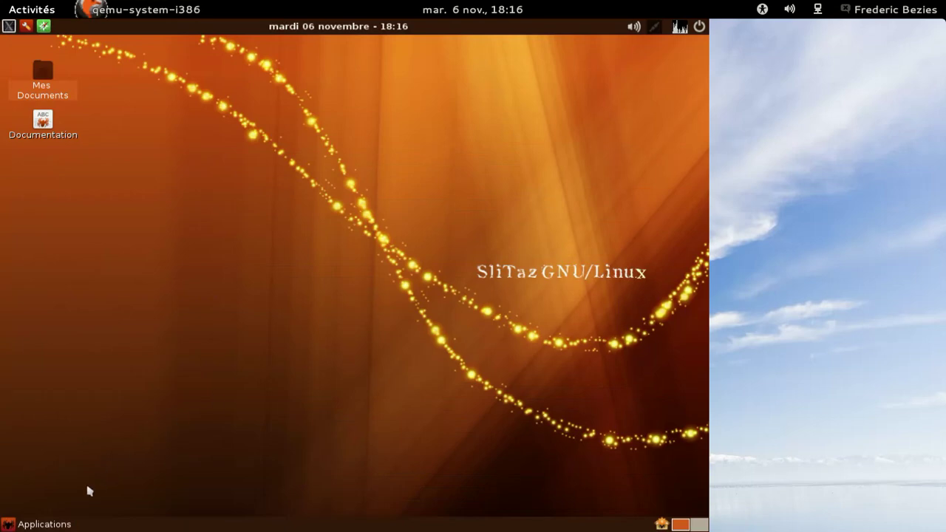
{"action": "left_click", "coordinate": [63, 524]}
{"action": "mouse_move", "coordinate": [58, 445]}
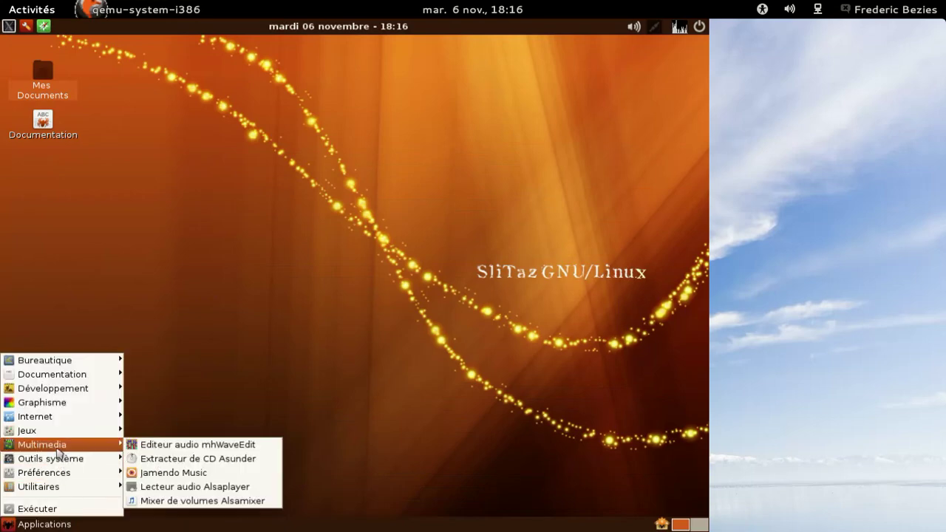
{"action": "mouse_move", "coordinate": [59, 418]}
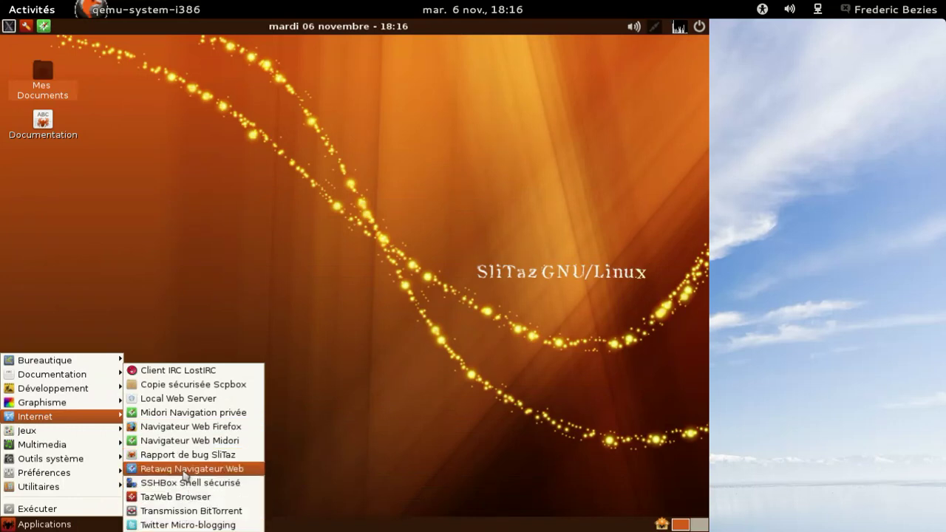
{"action": "left_click", "coordinate": [185, 470]}
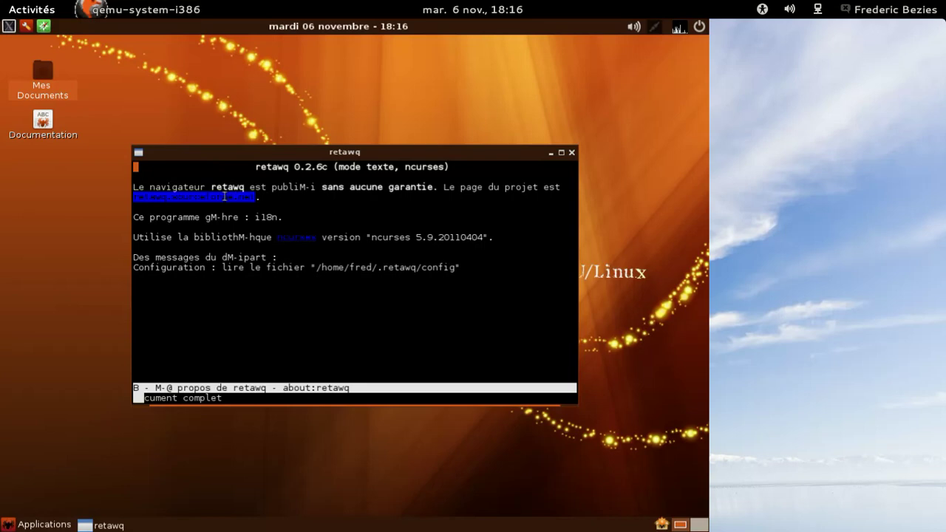
{"action": "key", "text": "Return"}
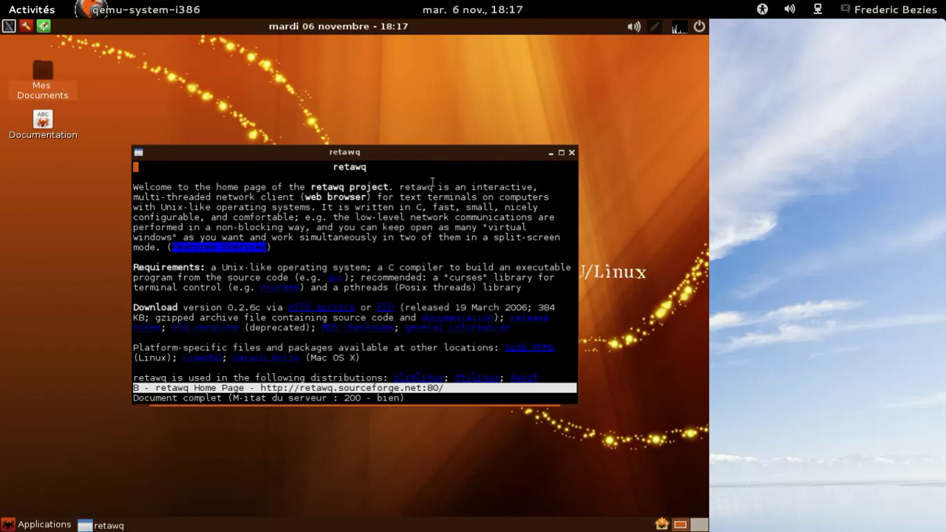
{"action": "left_click", "coordinate": [572, 153]}
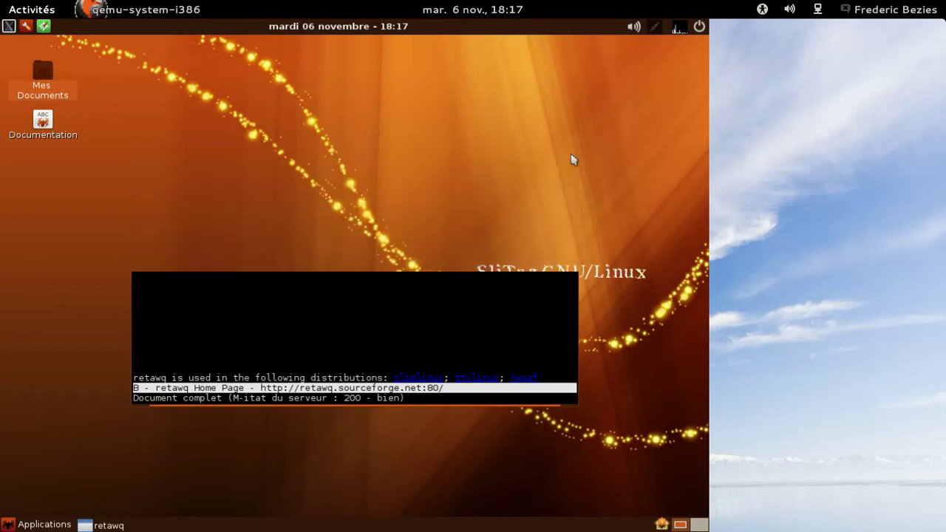
Launch TazPanel, dismiss its login request, and close the unauthorized window
{"action": "left_click", "coordinate": [31, 25]}
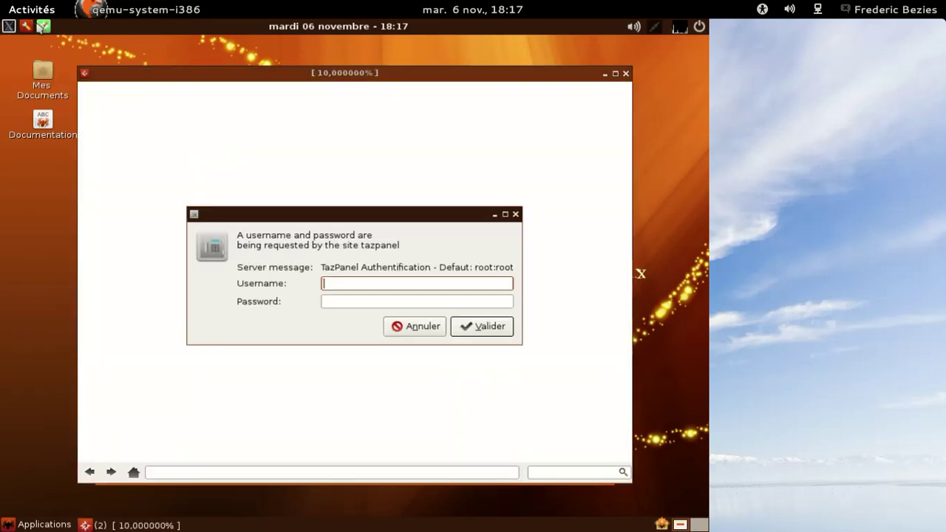
{"action": "left_click", "coordinate": [421, 323]}
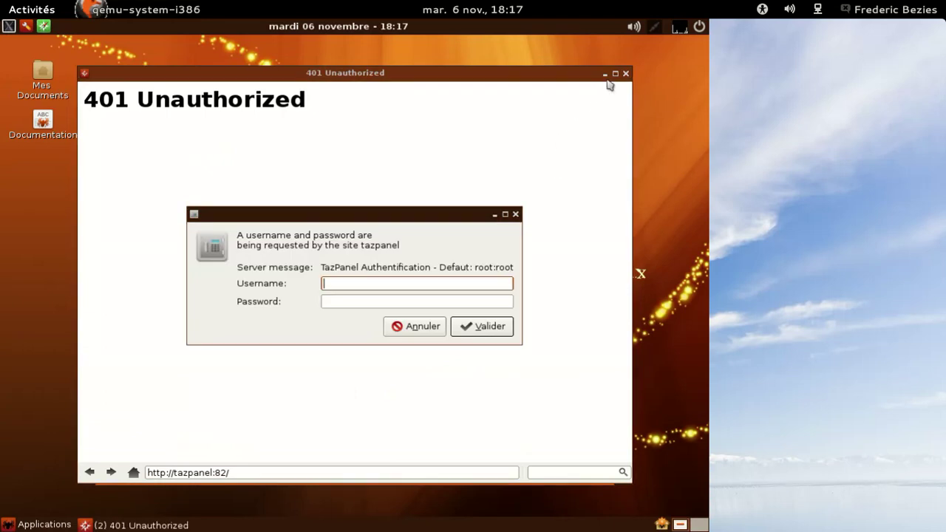
{"action": "left_click", "coordinate": [625, 75]}
{"action": "left_click", "coordinate": [625, 74]}
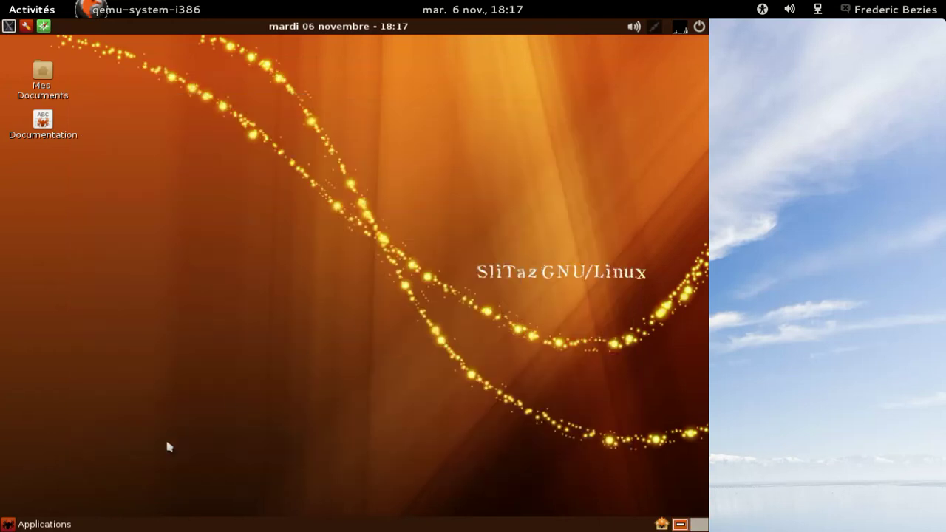
{"action": "left_click", "coordinate": [37, 525]}
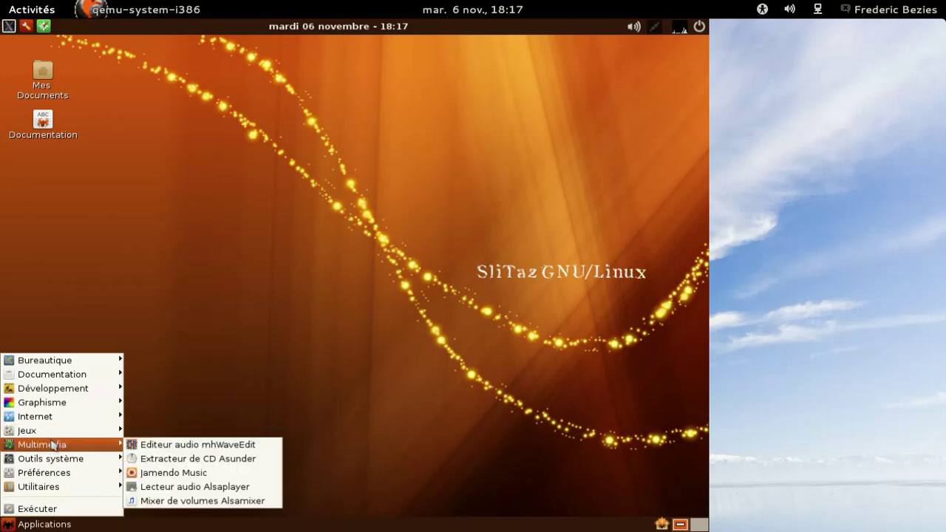
{"action": "left_click", "coordinate": [155, 472]}
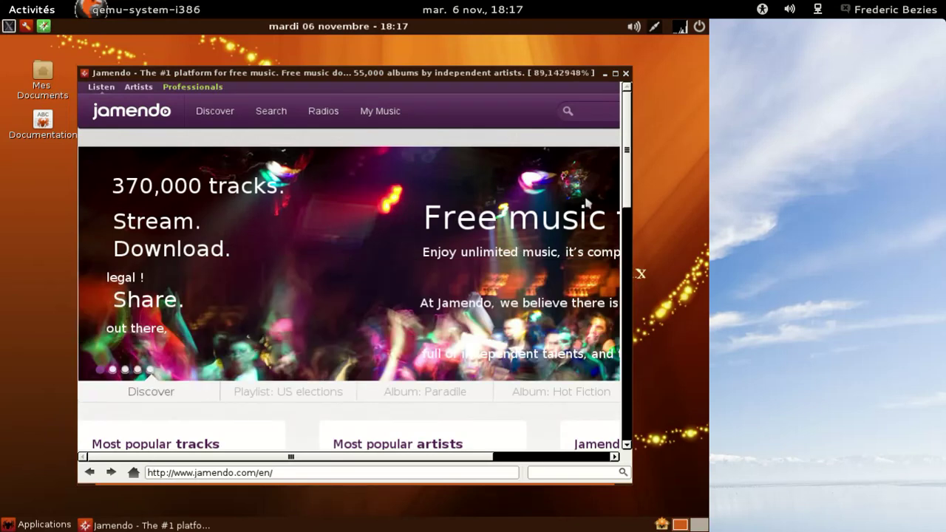
{"action": "left_click_drag", "start_coordinate": [630, 173], "coordinate": [629, 302]}
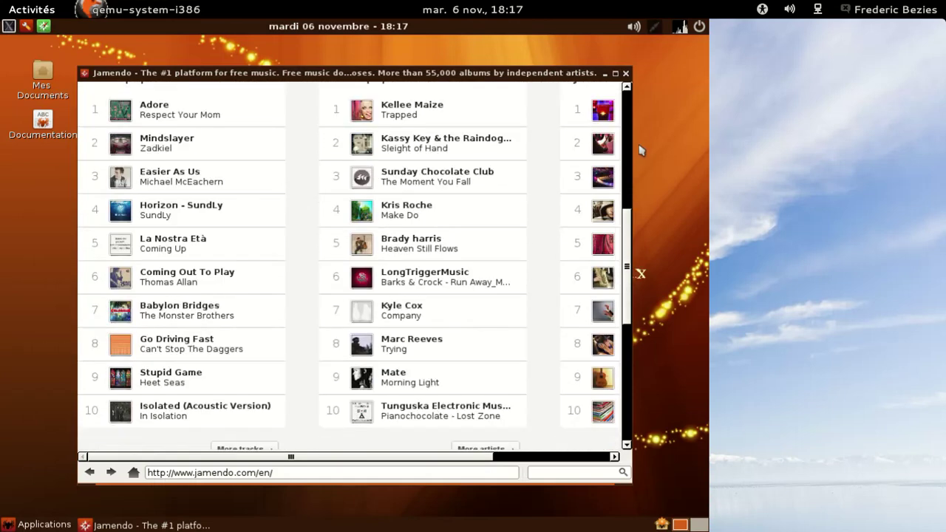
{"action": "left_click", "coordinate": [627, 74]}
{"action": "left_click", "coordinate": [384, 27]}
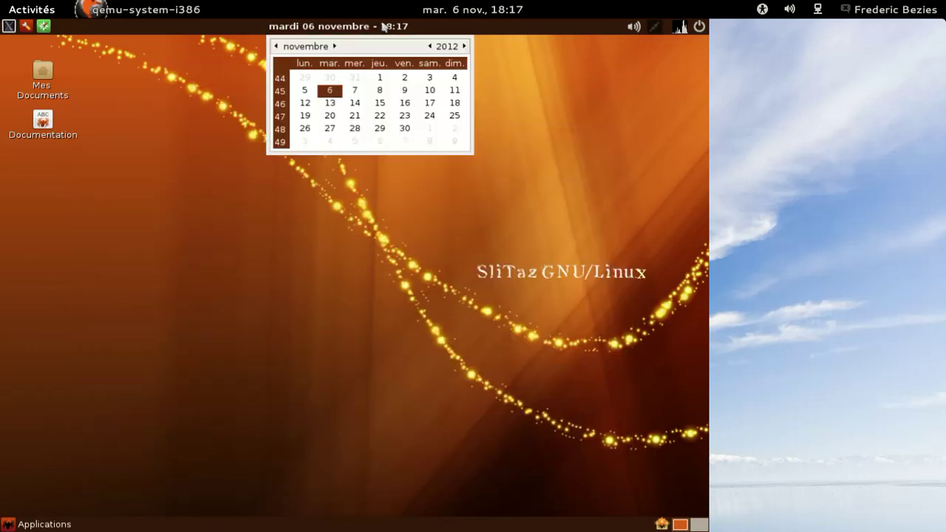
{"action": "left_click", "coordinate": [384, 27]}
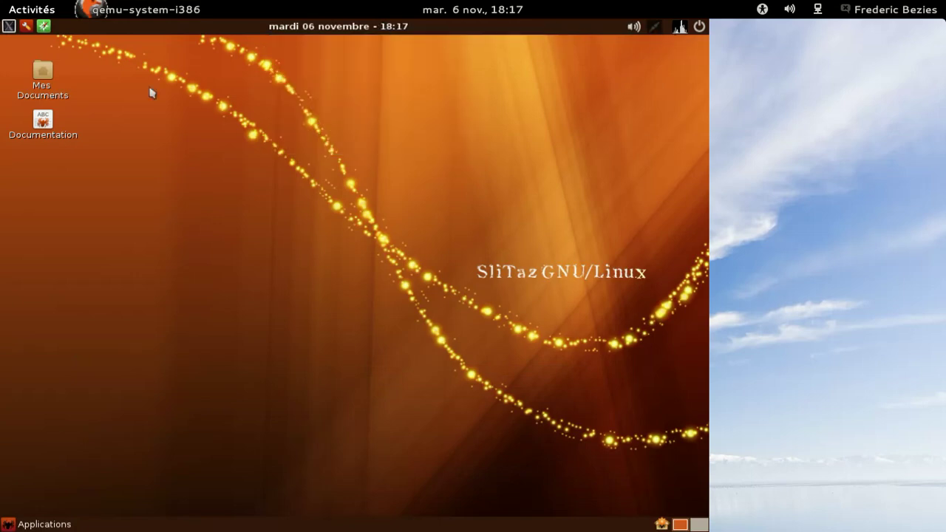
{"action": "left_click", "coordinate": [12, 525]}
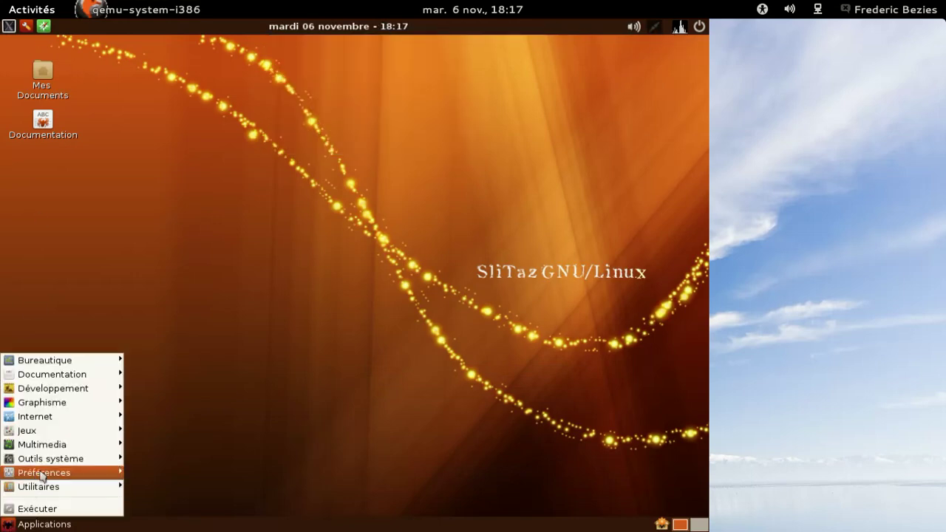
{"action": "mouse_move", "coordinate": [42, 477]}
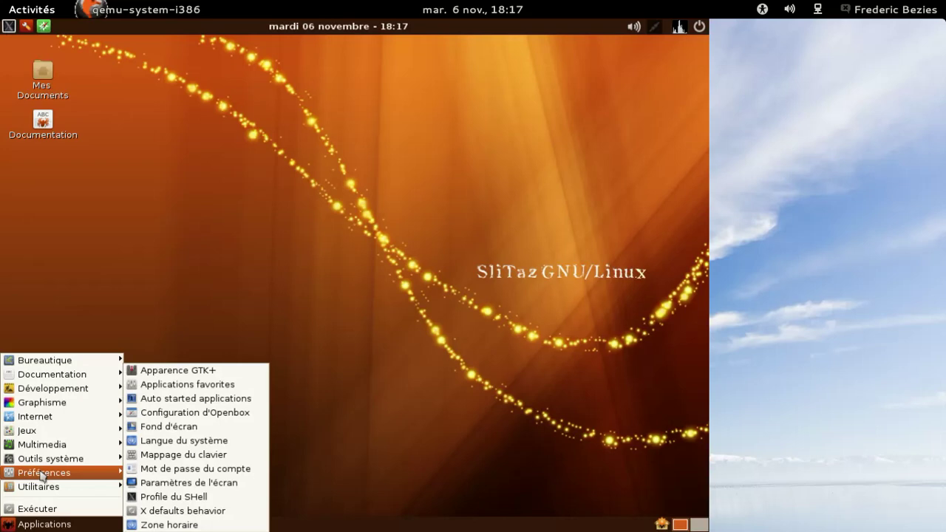
{"action": "left_click", "coordinate": [201, 427]}
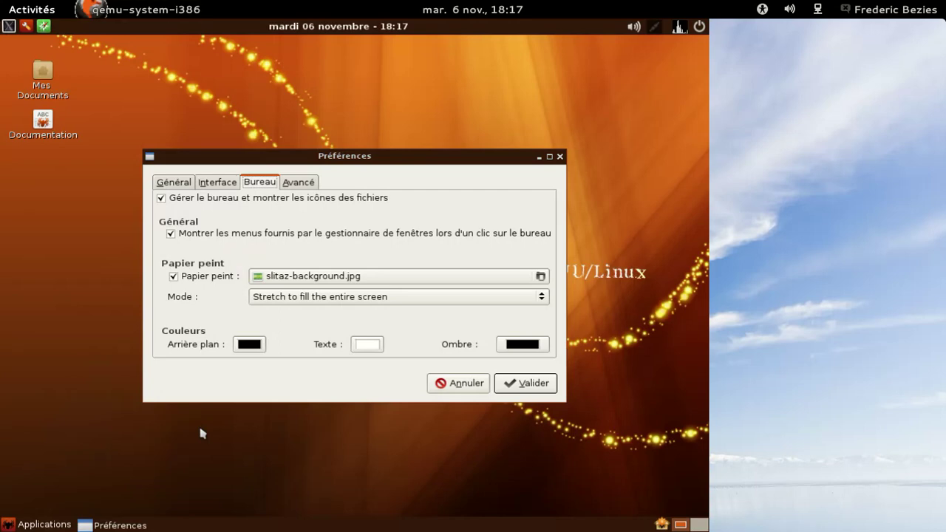
{"action": "left_click", "coordinate": [542, 277]}
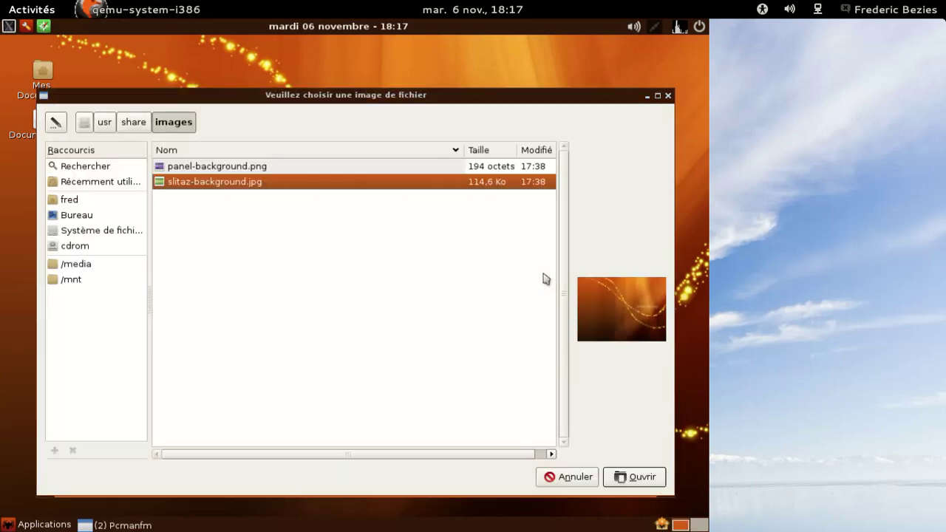
{"action": "left_click", "coordinate": [288, 168]}
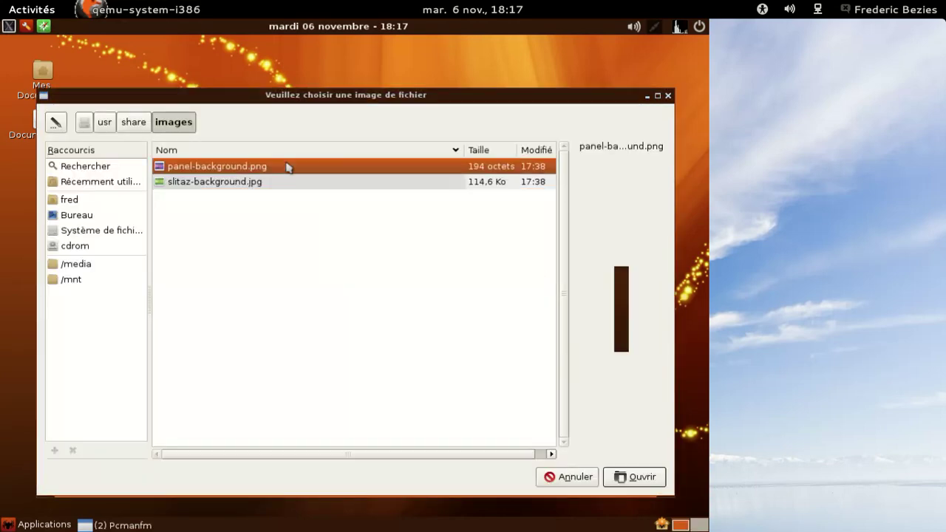
{"action": "left_click", "coordinate": [276, 184]}
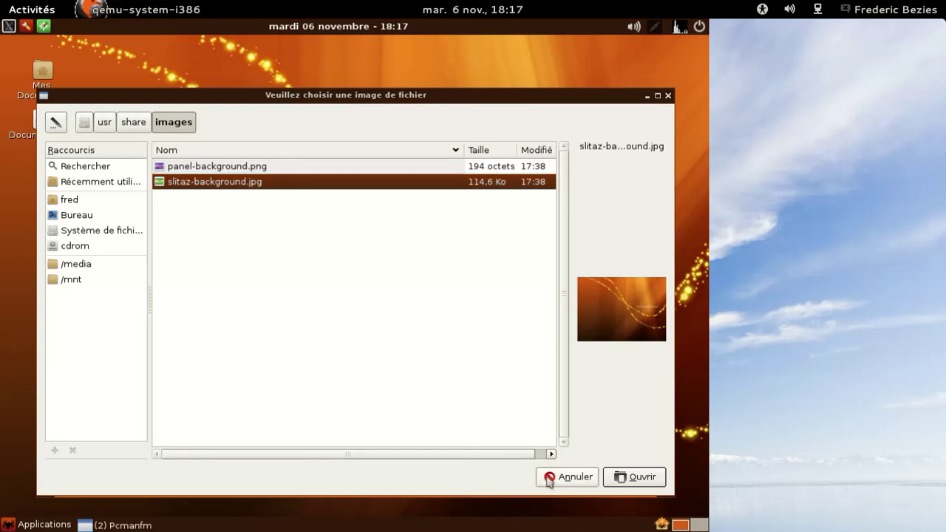
{"action": "left_click", "coordinate": [547, 477]}
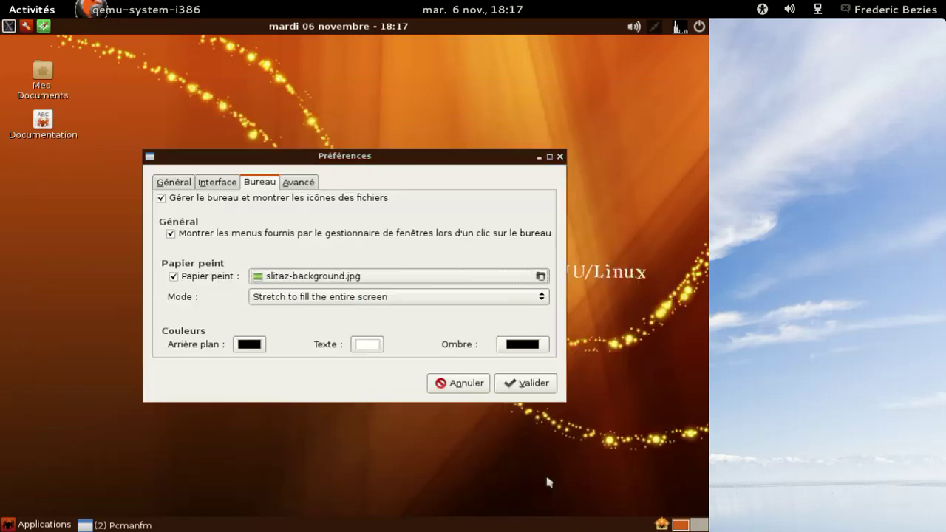
{"action": "left_click", "coordinate": [295, 183]}
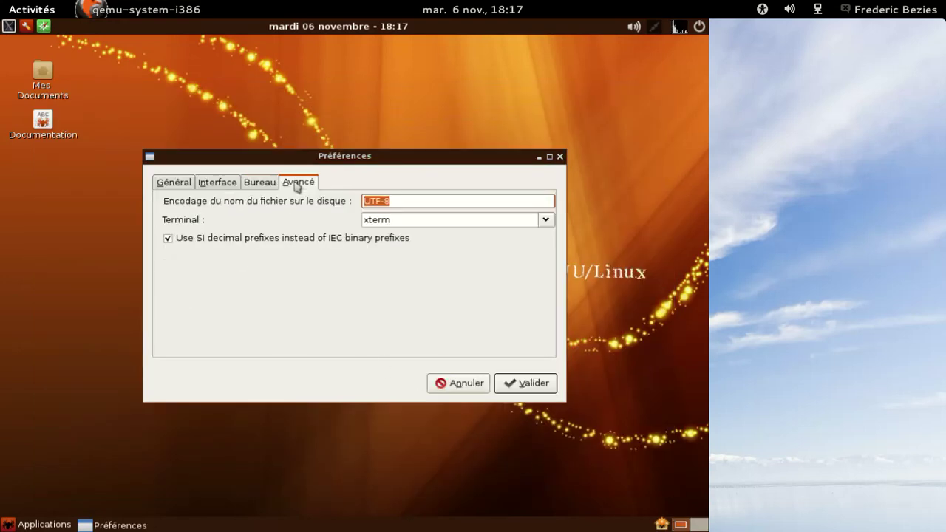
{"action": "left_click", "coordinate": [268, 184]}
{"action": "left_click", "coordinate": [230, 184]}
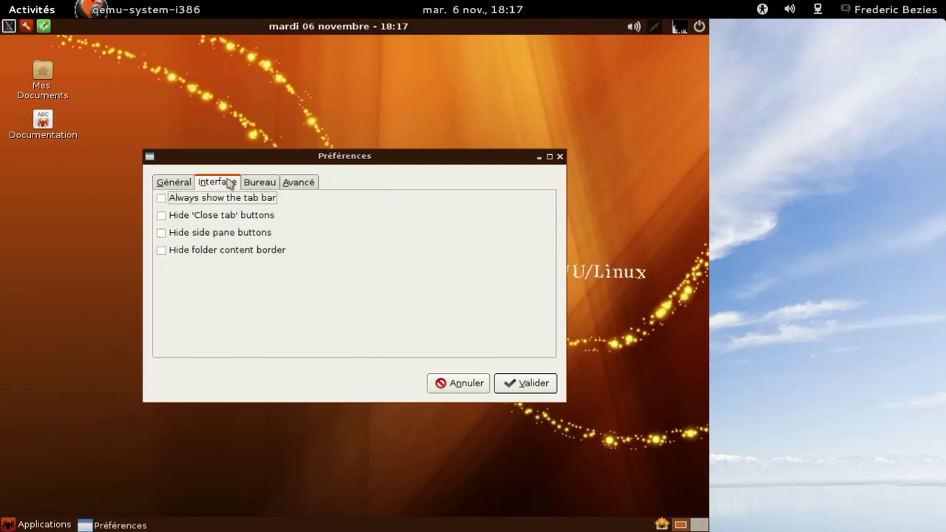
{"action": "left_click", "coordinate": [178, 187]}
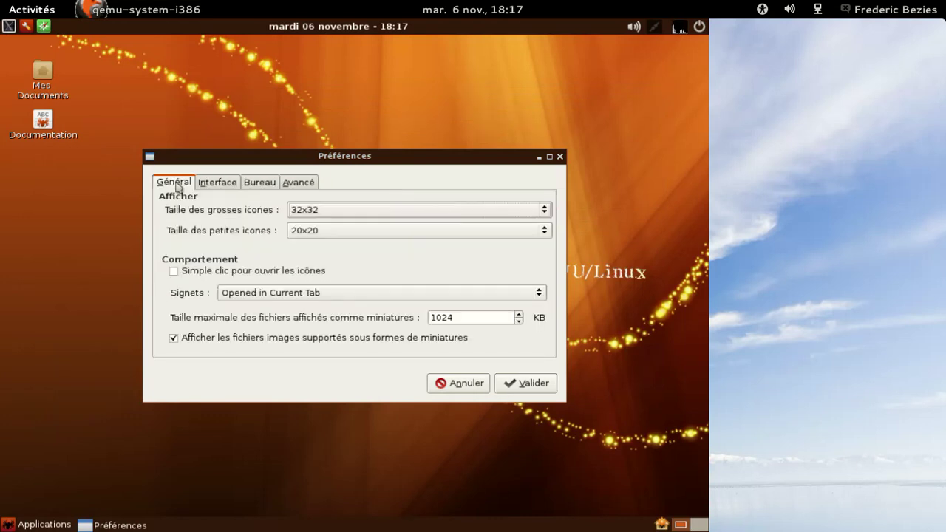
{"action": "left_click", "coordinate": [453, 385]}
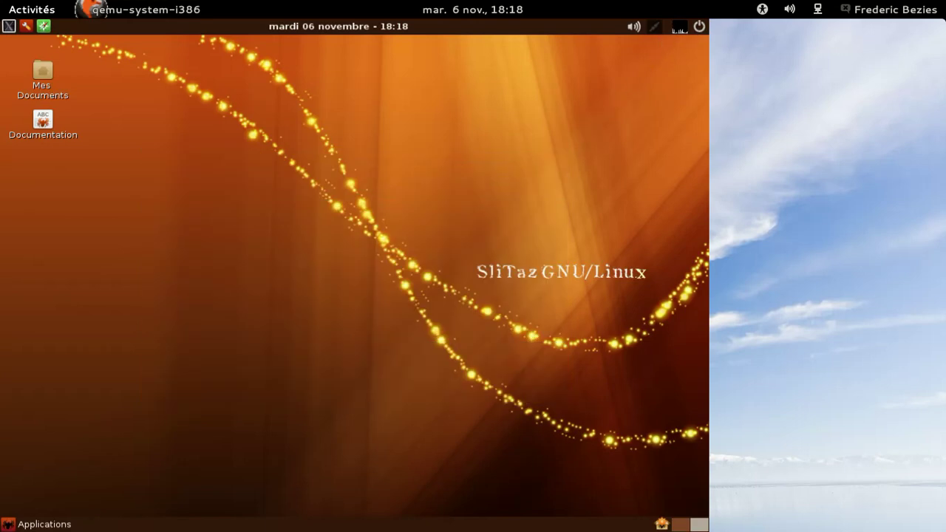
Pick 'Eteindre le système : halt' in SliTaz Logout and confirm with OK
{"action": "left_click", "coordinate": [698, 26]}
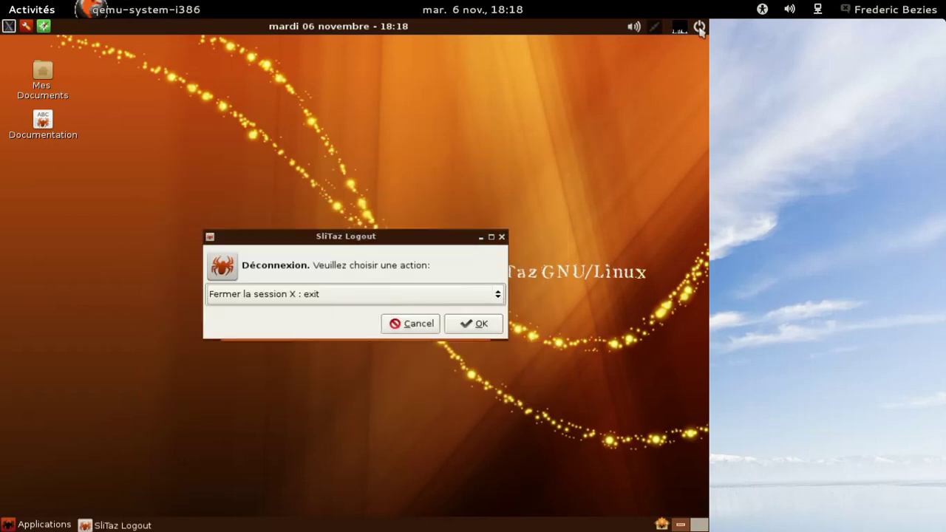
{"action": "left_click", "coordinate": [439, 292]}
{"action": "left_click", "coordinate": [387, 326]}
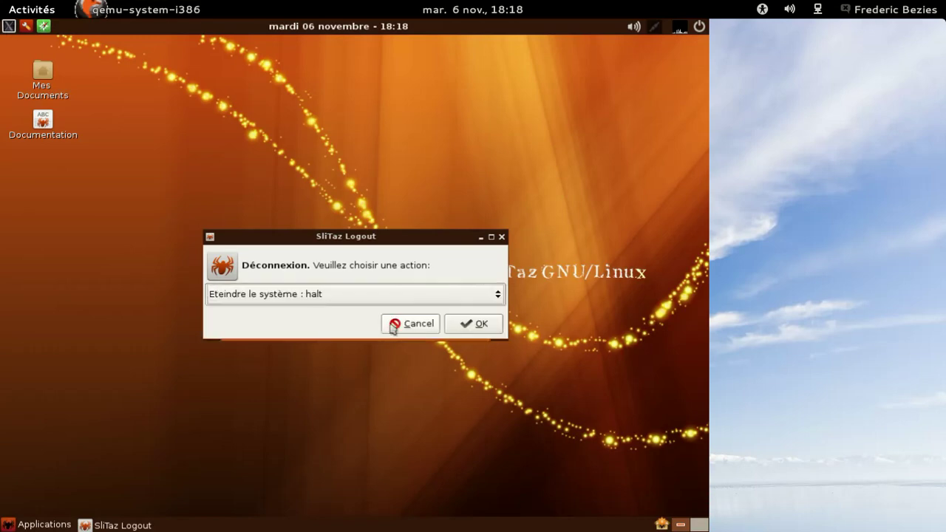
{"action": "left_click", "coordinate": [472, 325]}
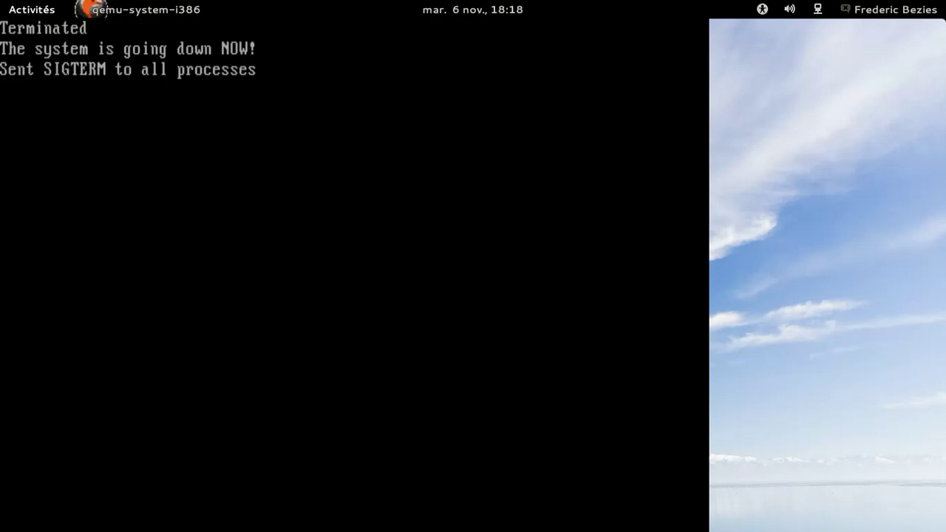